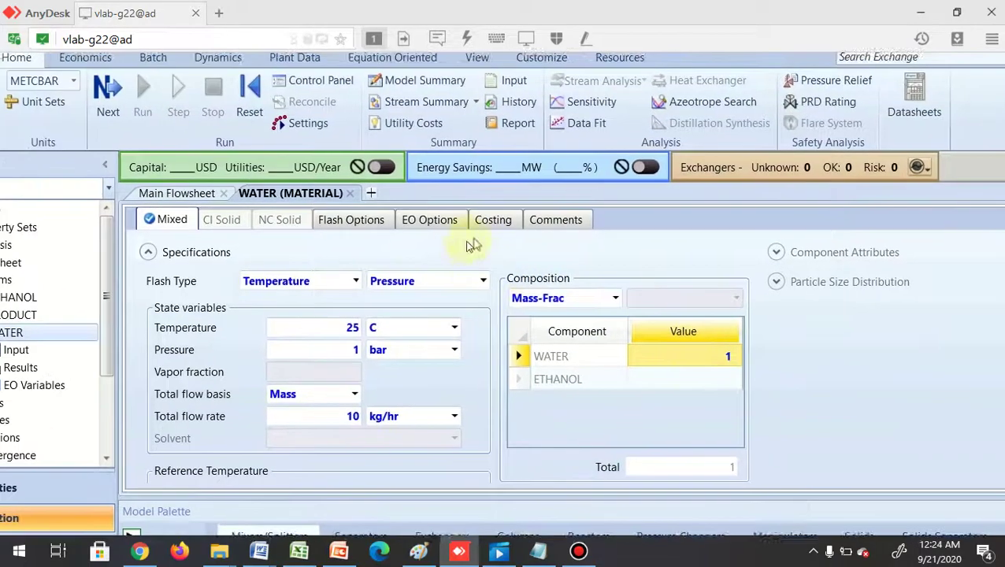
click(462, 249)
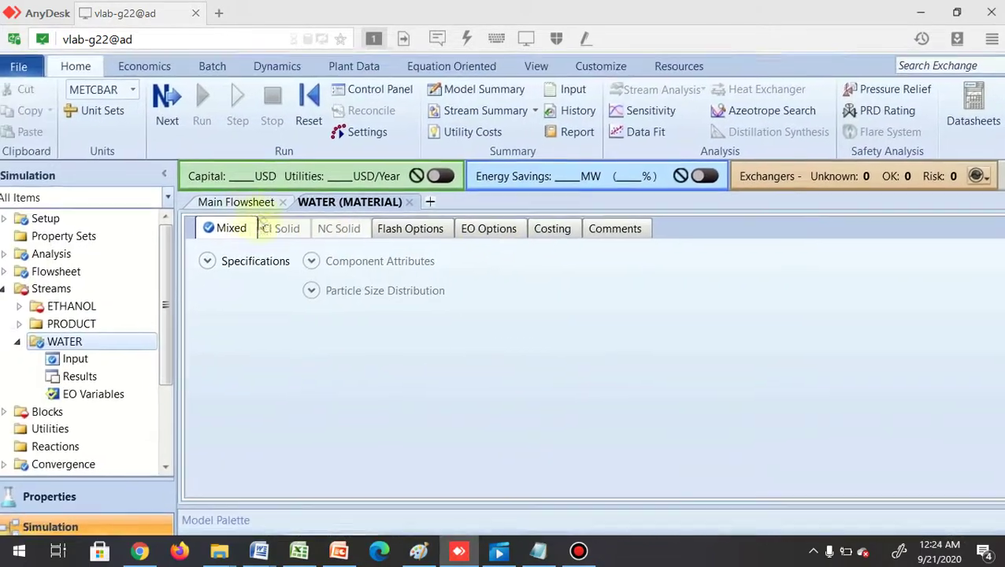
click(228, 226)
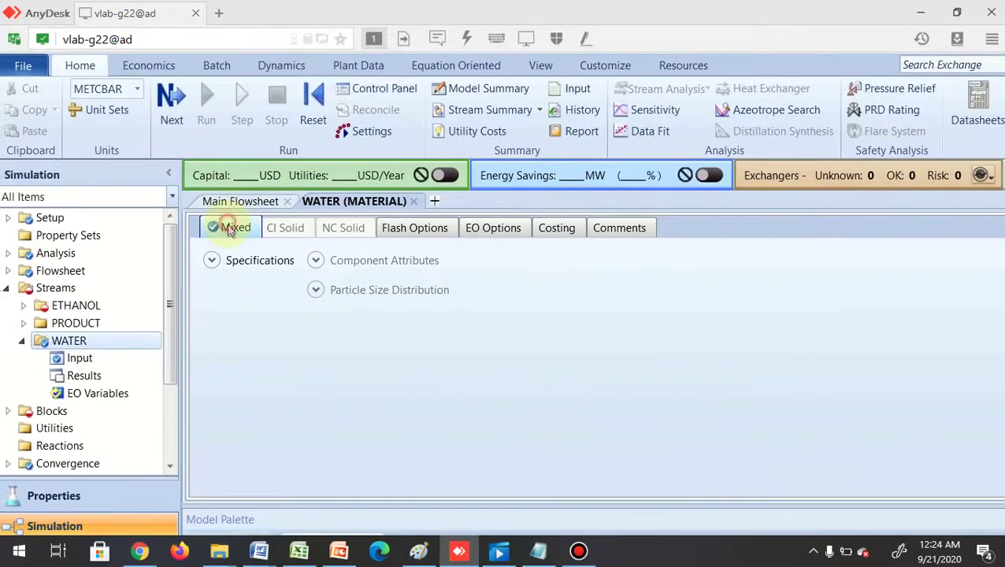
click(395, 227)
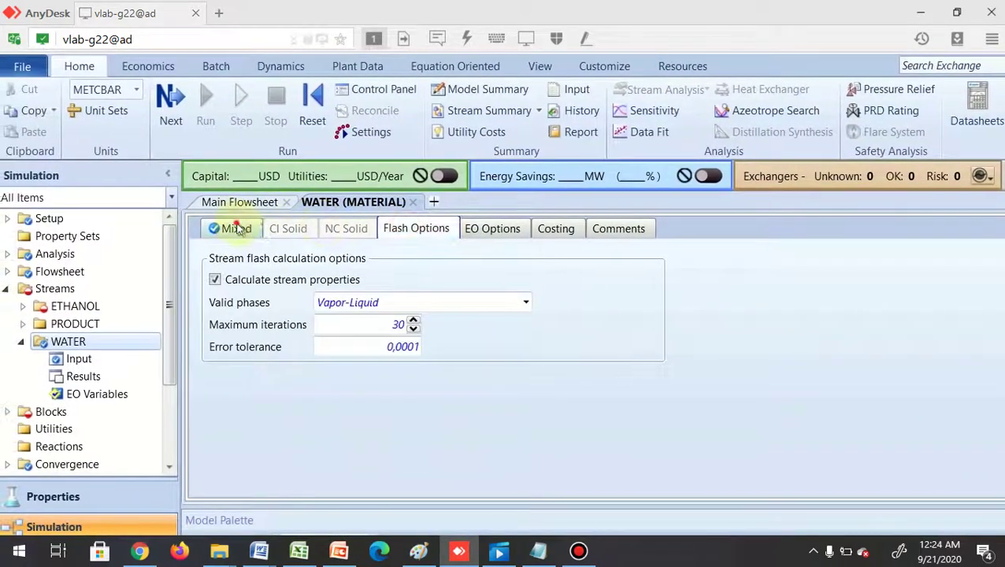
click(234, 228)
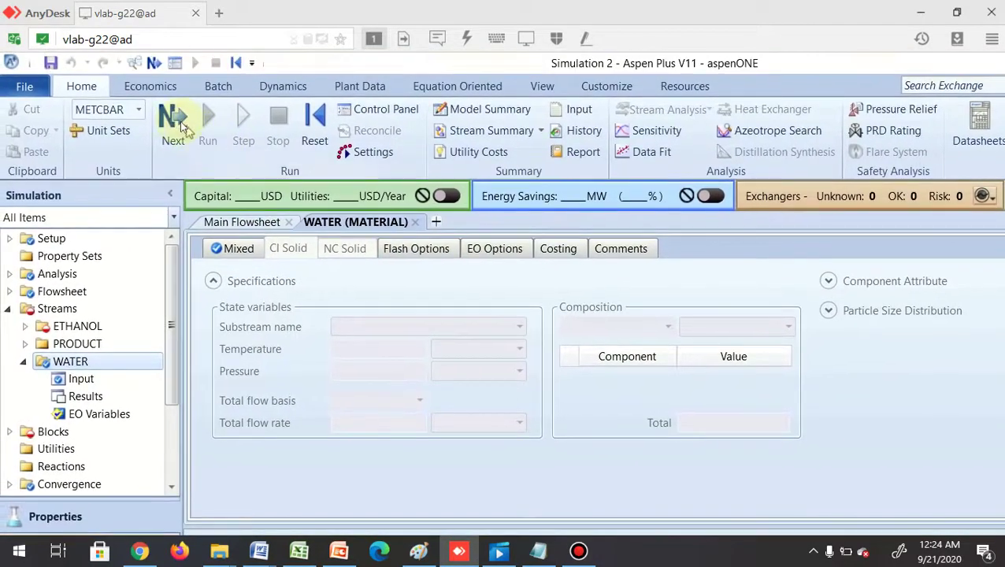
Step: Go to the next required input and set the ETHANOL stream to 25 C, 1 bar and a total mass flow of 10 kg/hr
click(180, 122)
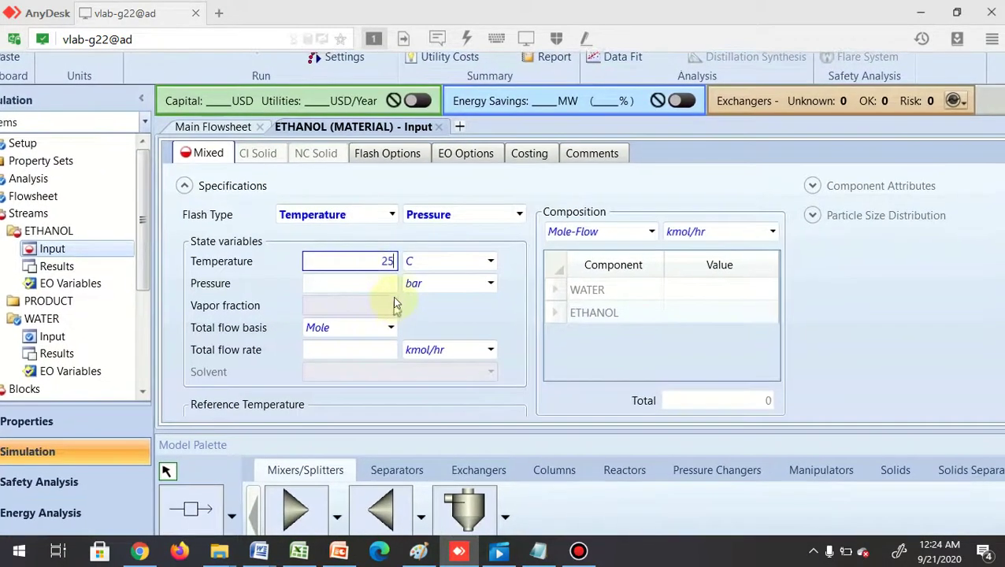
click(392, 303)
text(1)
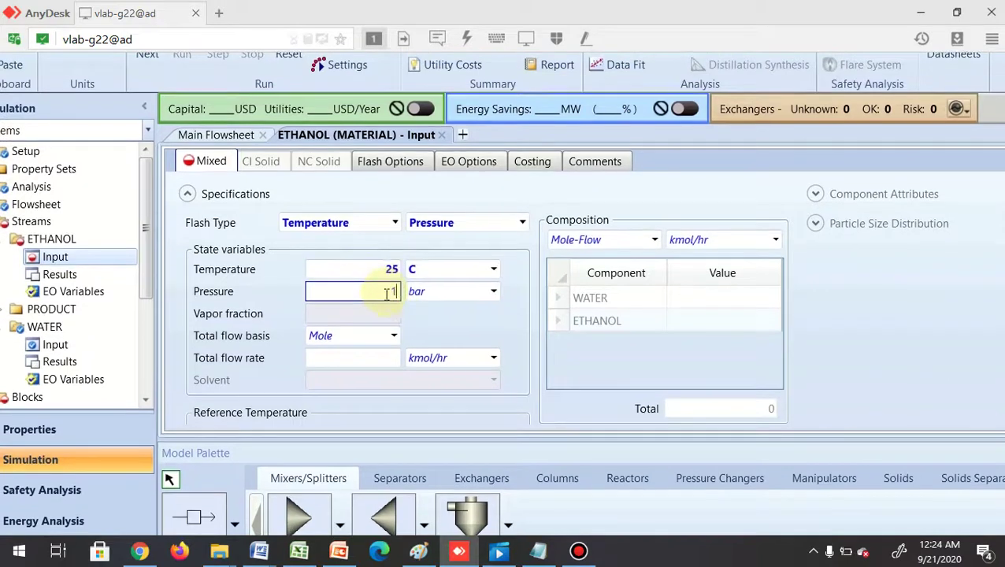
click(391, 311)
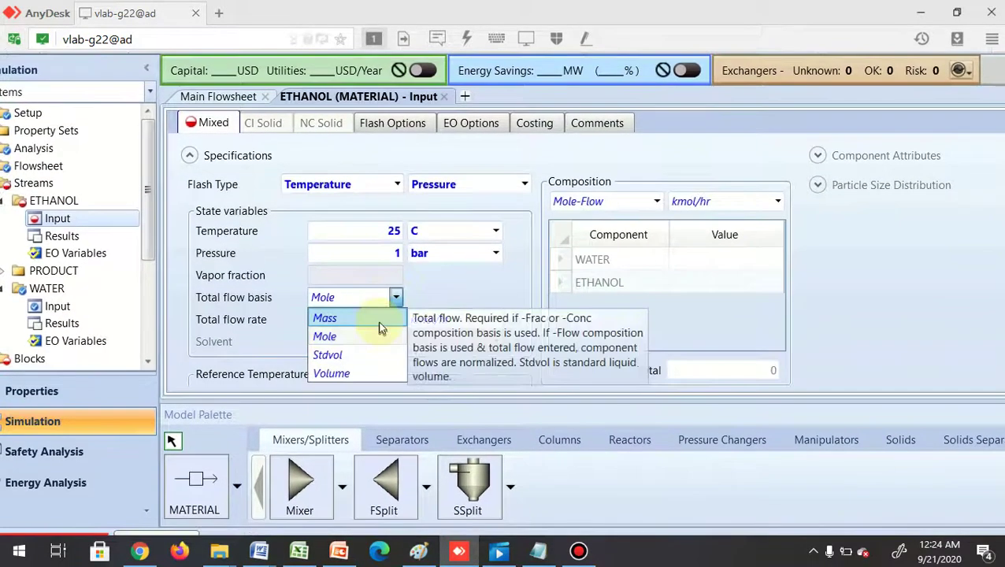
click(384, 330)
click(375, 339)
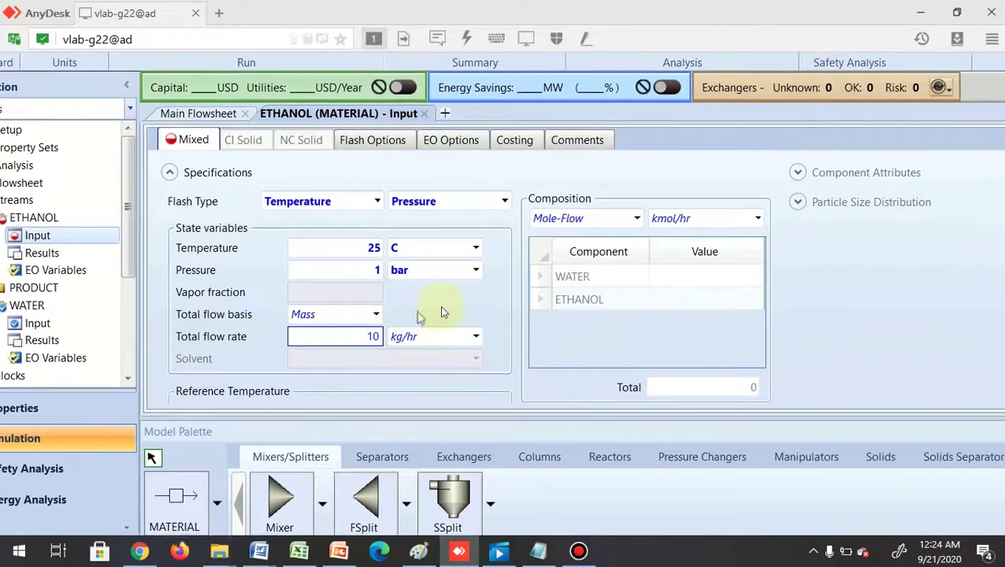
Step: Define the ETHANOL stream's composition as Mass-Frac with an ethanol value of 1
click(559, 308)
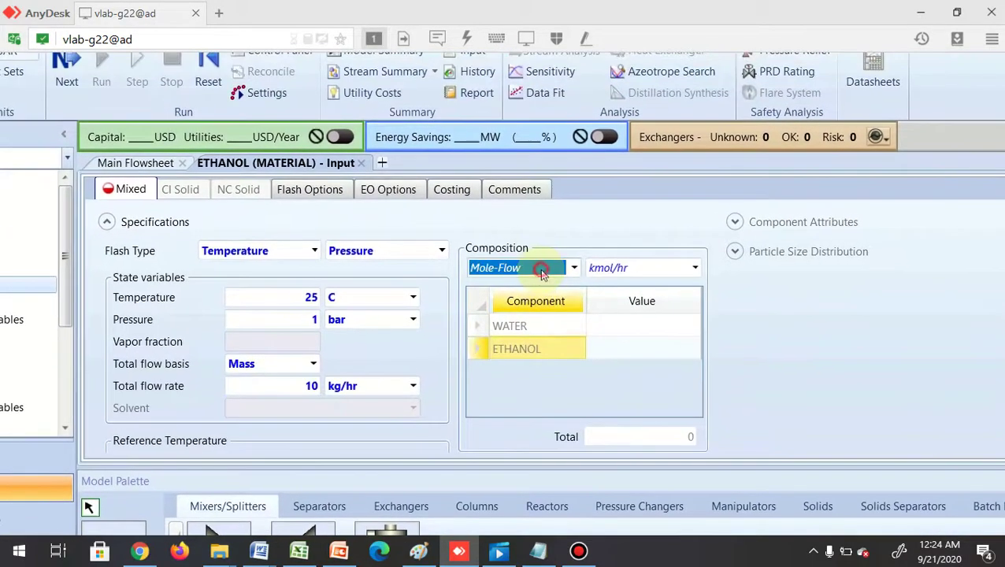
click(540, 268)
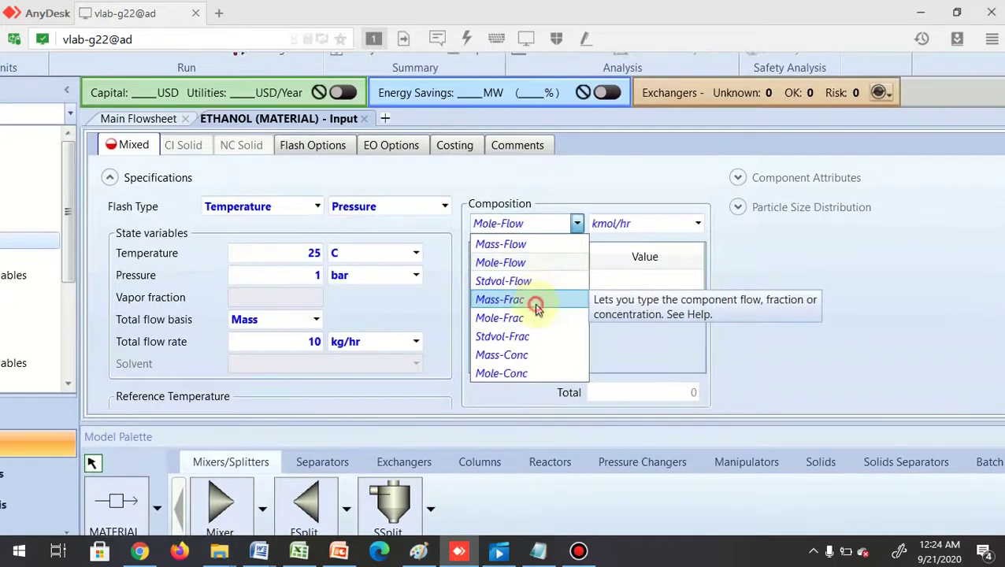
click(540, 306)
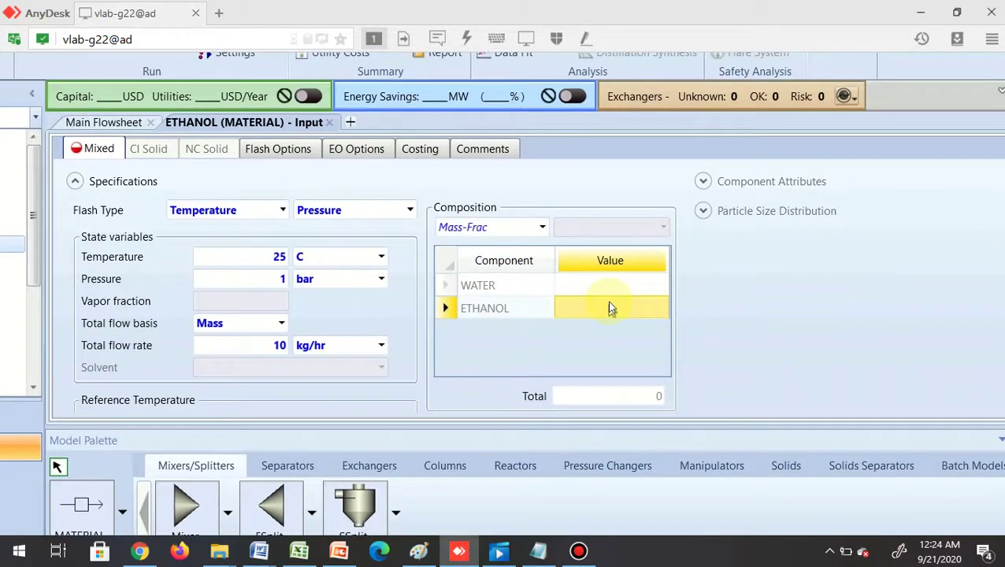
click(611, 307)
text(1)
key(Return)
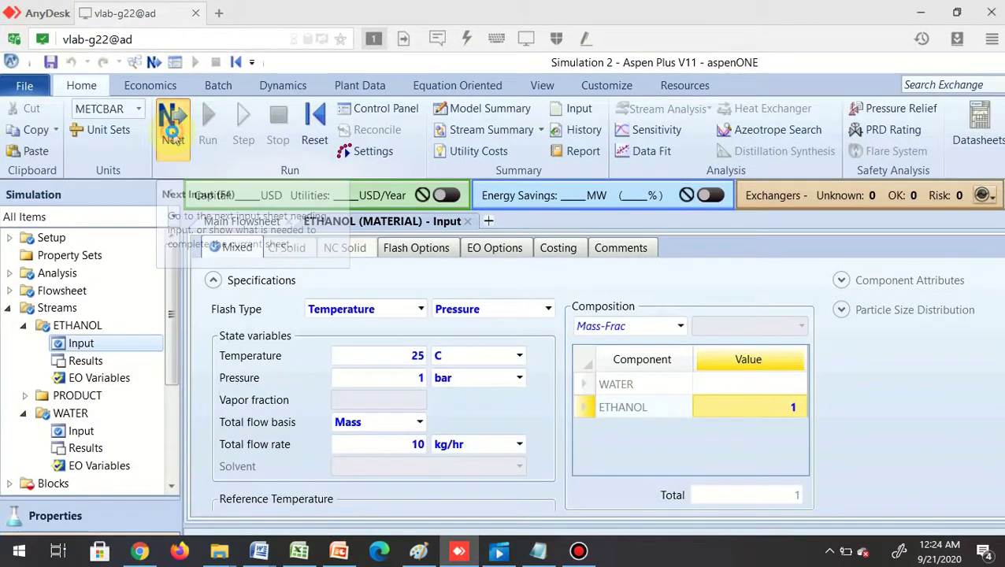
Step: Run the simulation with the completed inputs and check the run messages for completion, warnings and errors
click(172, 132)
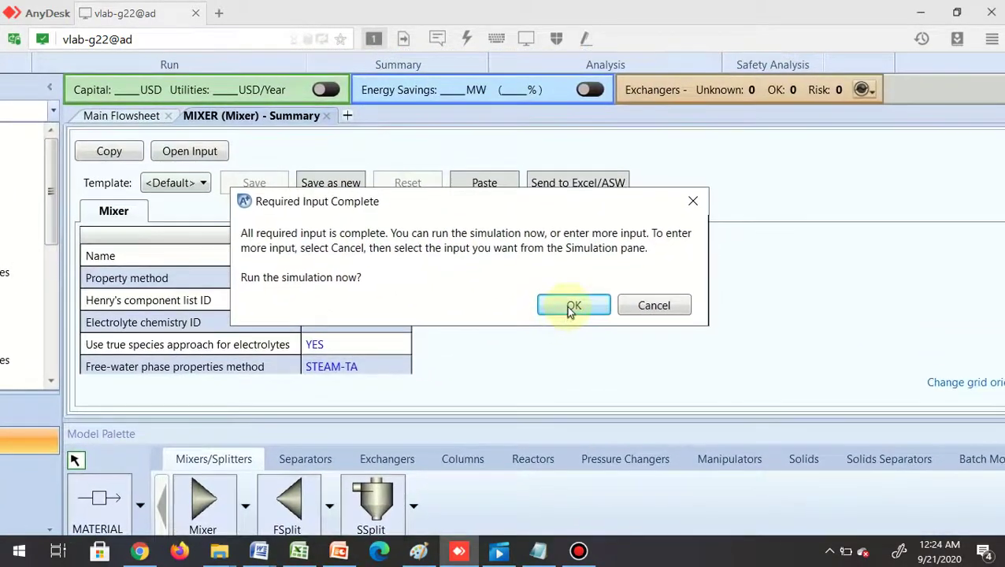
click(572, 307)
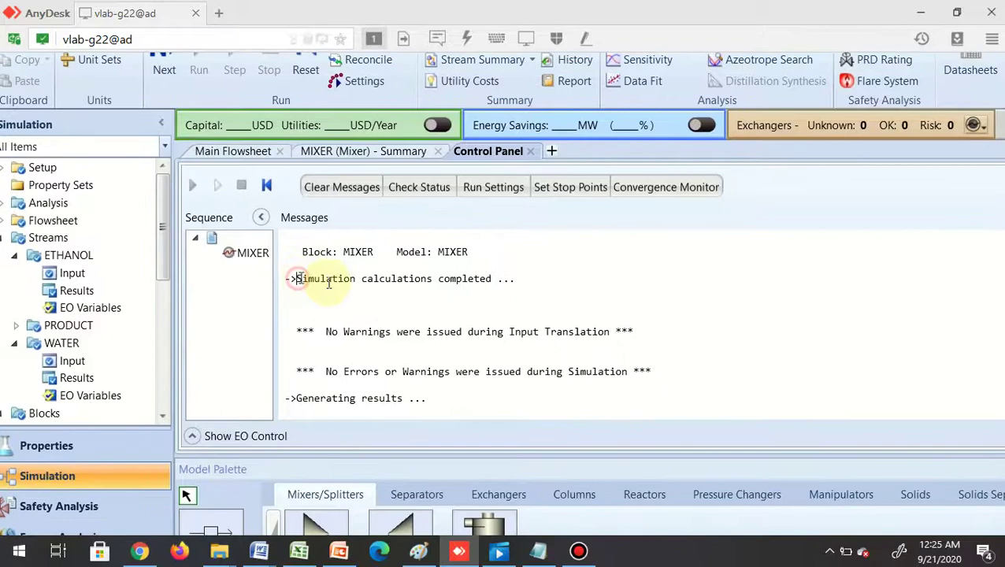
drag(282, 273, 388, 285)
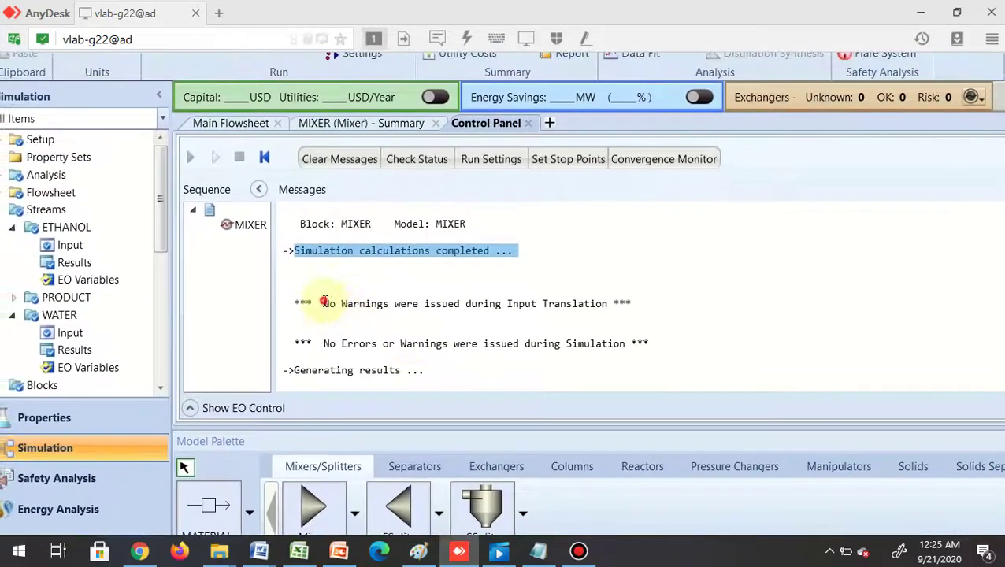
drag(325, 301, 642, 320)
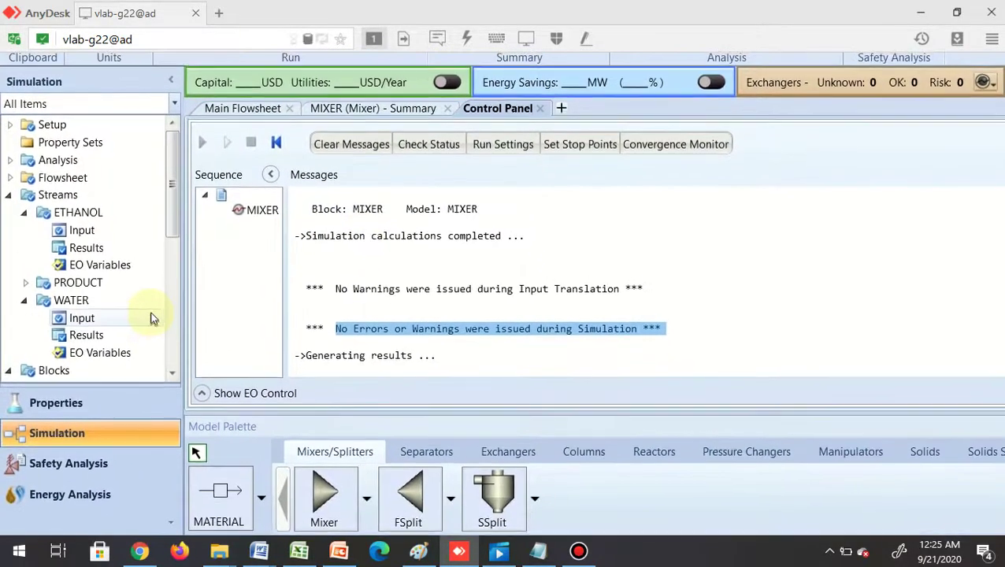
Step: Look over the stream and block entries in the simulation tree and return to the main flowsheet
scroll(155, 316, down, 4)
scroll(154, 316, down, 3)
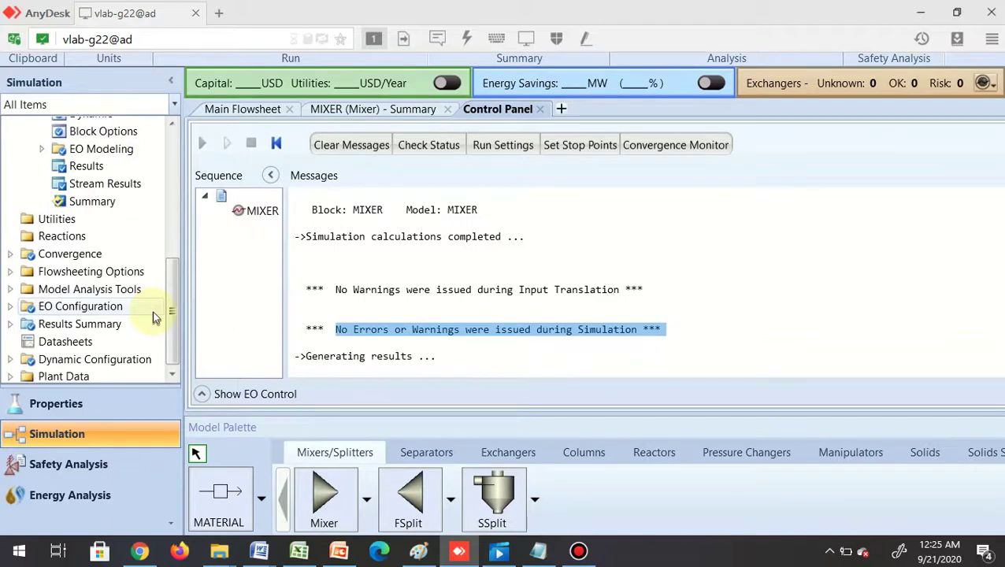
scroll(132, 289, up, 4)
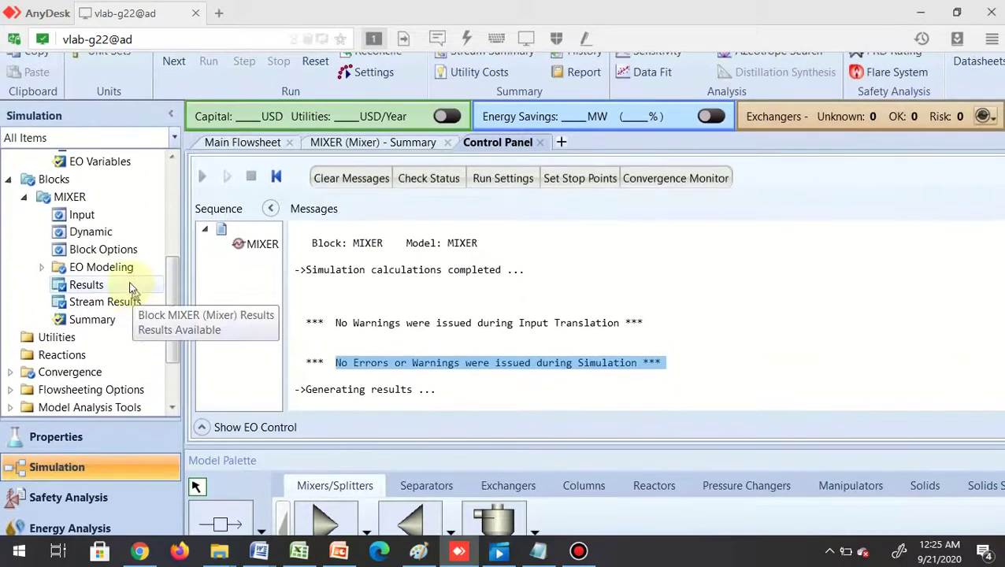
scroll(122, 273, up, 2)
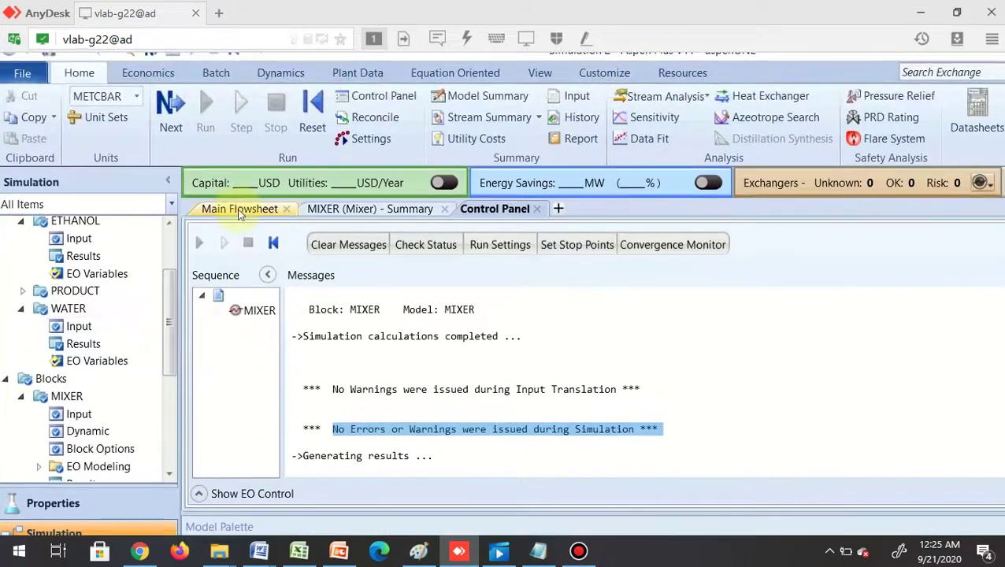
click(240, 210)
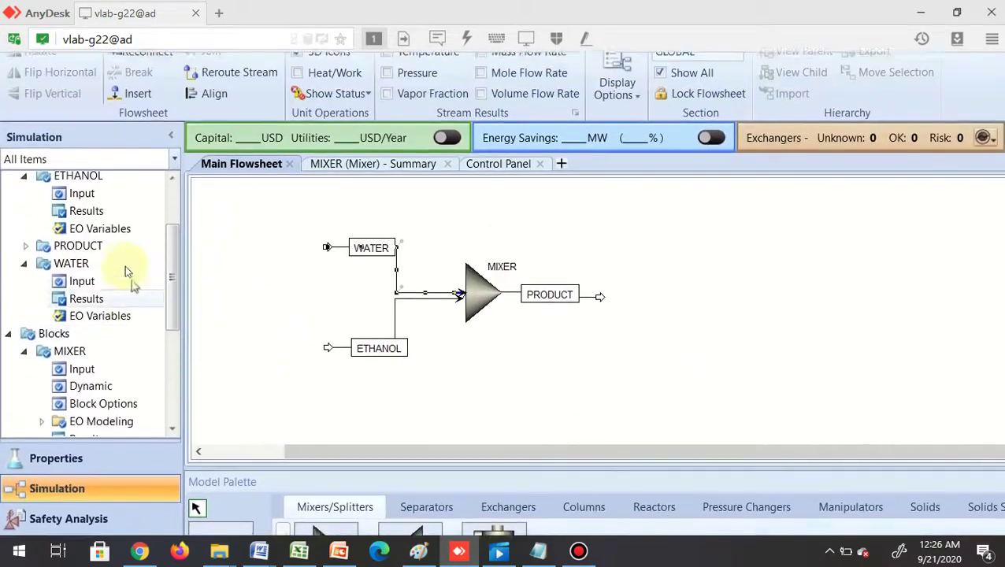
scroll(124, 265, up, 3)
click(57, 258)
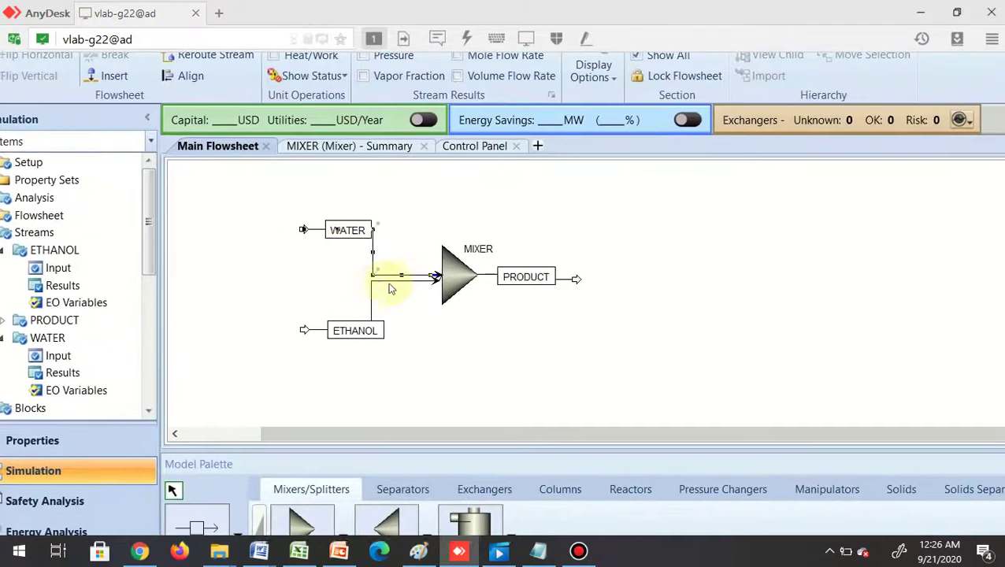
scroll(89, 313, down, 1)
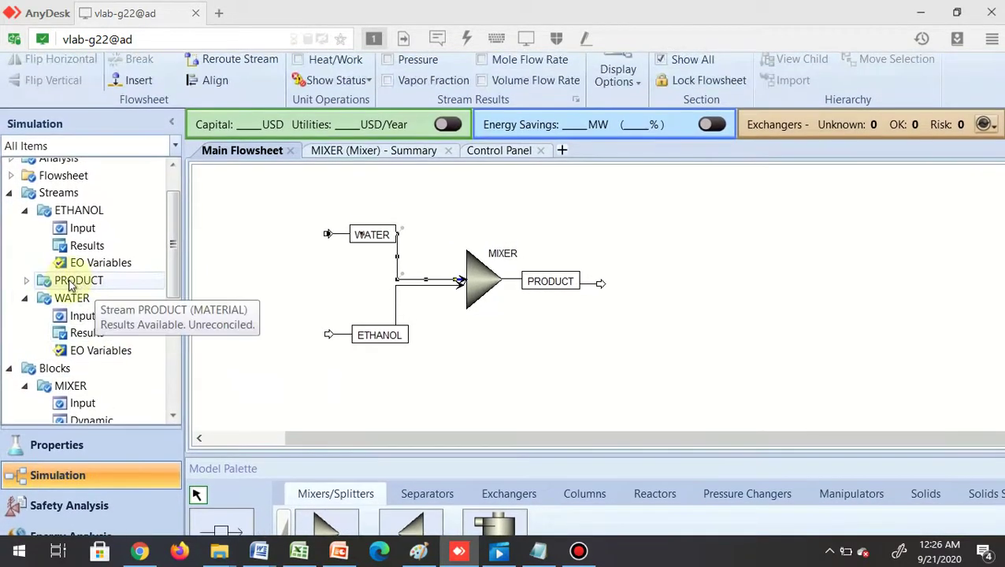
Step: Open the PRODUCT stream's results and examine its phase, temperature and pressure
double_click(69, 285)
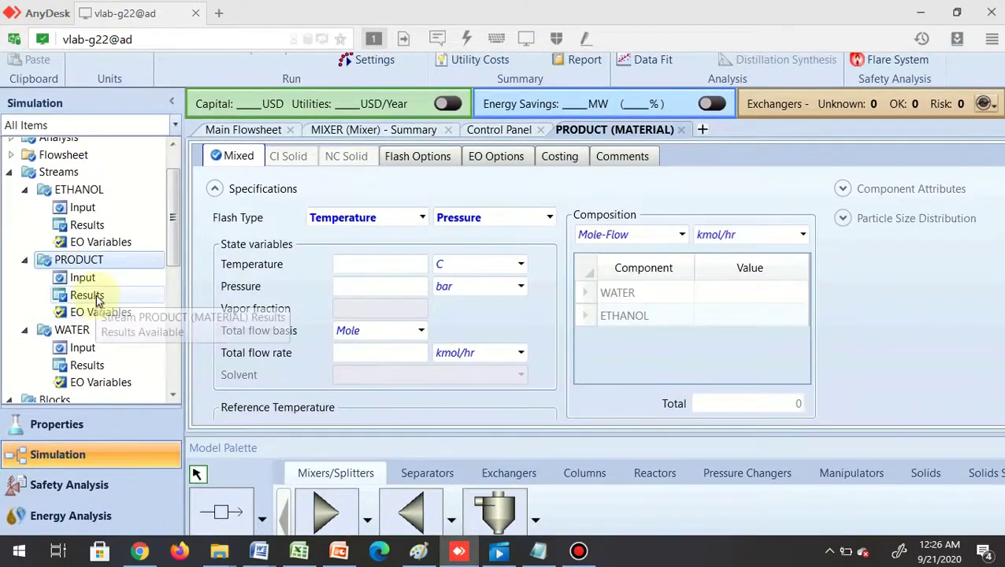
double_click(88, 294)
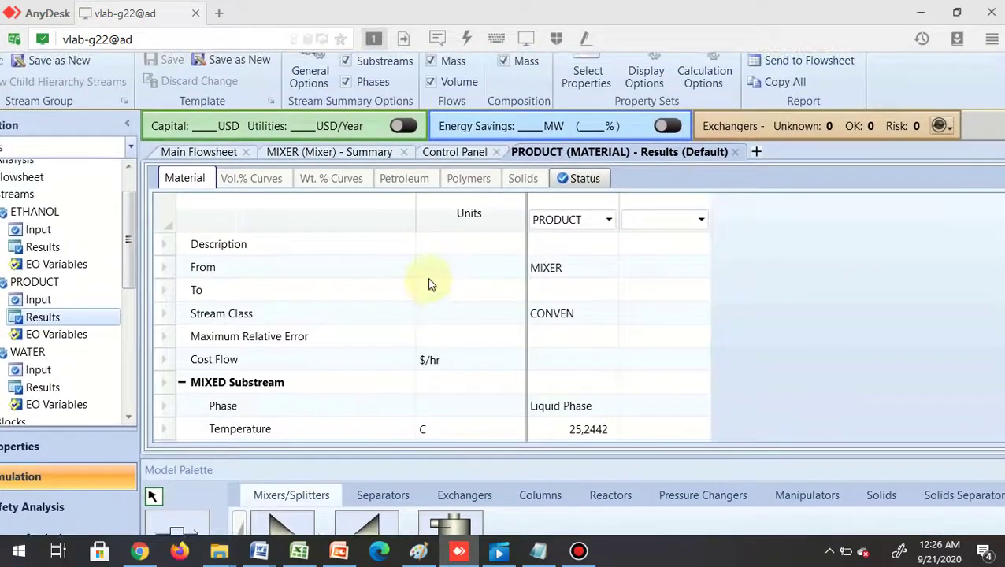
scroll(429, 284, down, 1)
scroll(426, 284, down, 3)
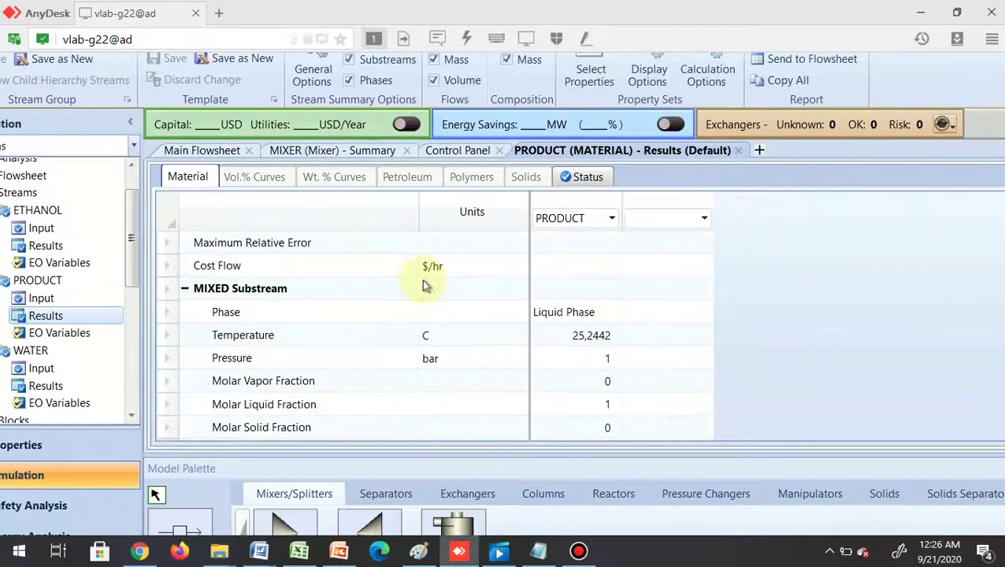
scroll(413, 312, down, 1)
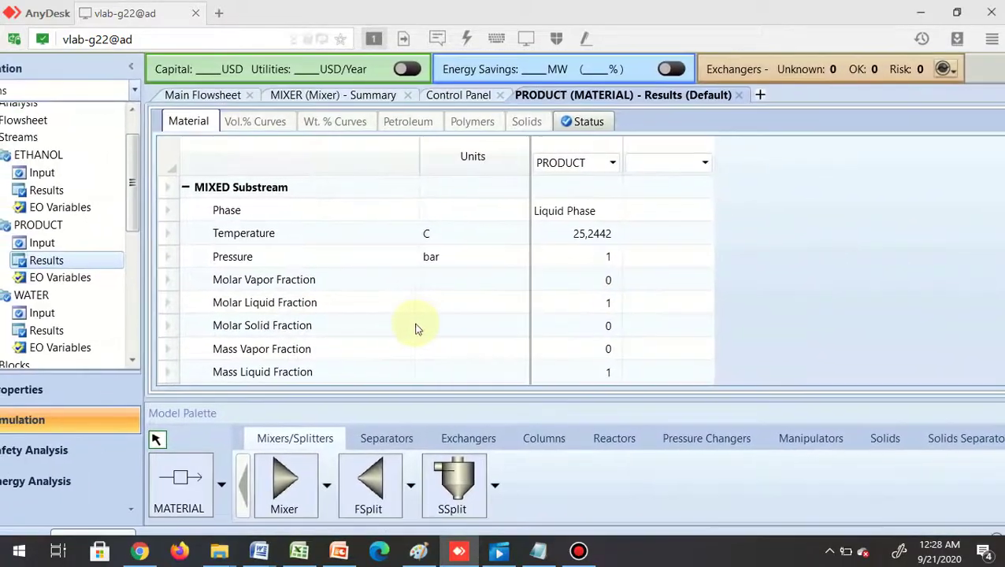
Step: Examine the PRODUCT stream's phase fractions, enthalpy, entropy, density and flows, and expand its mole fractions
scroll(385, 317, down, 2)
scroll(385, 316, down, 10)
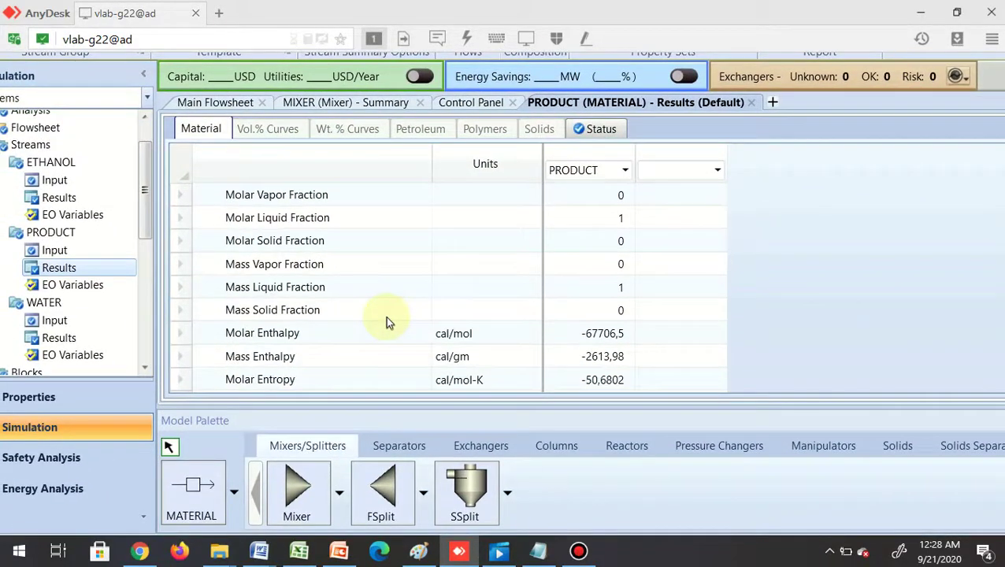
scroll(385, 316, down, 2)
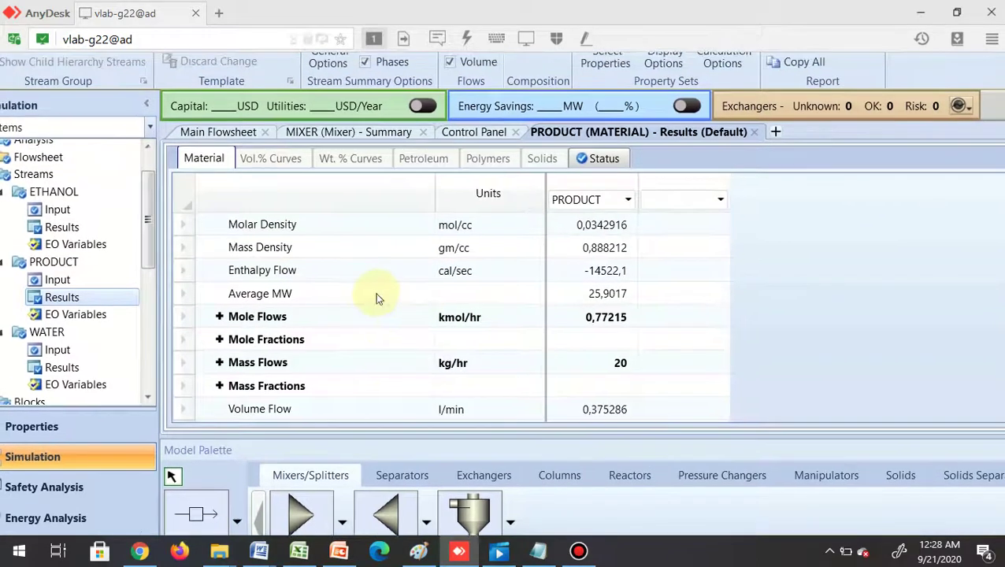
scroll(363, 282, up, 3)
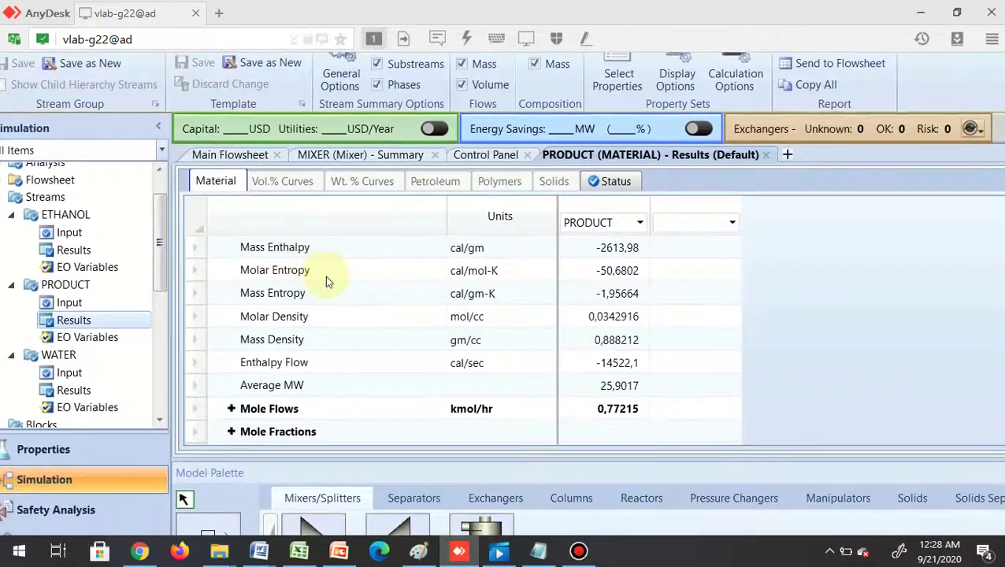
scroll(325, 276, up, 2)
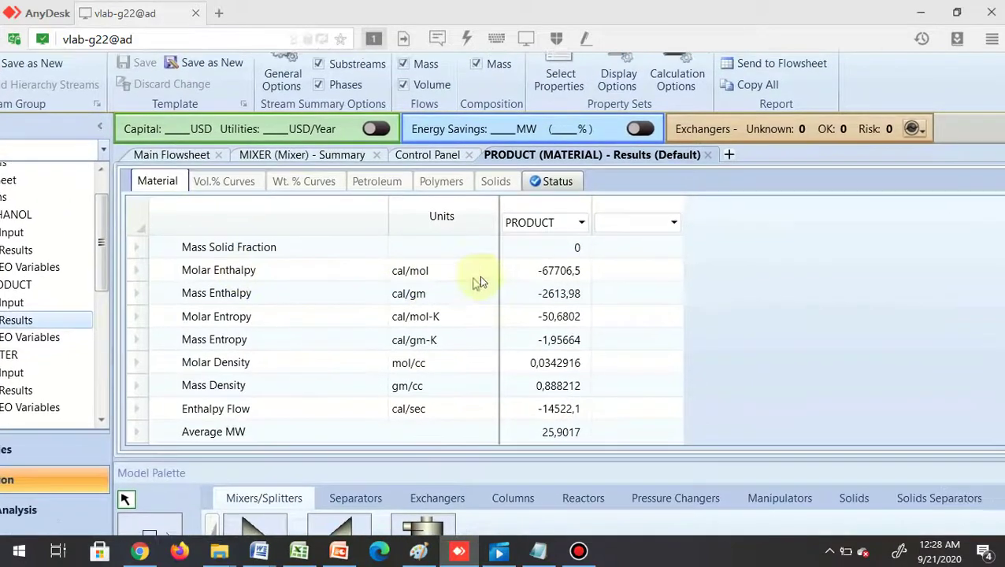
scroll(384, 313, down, 3)
scroll(385, 313, down, 5)
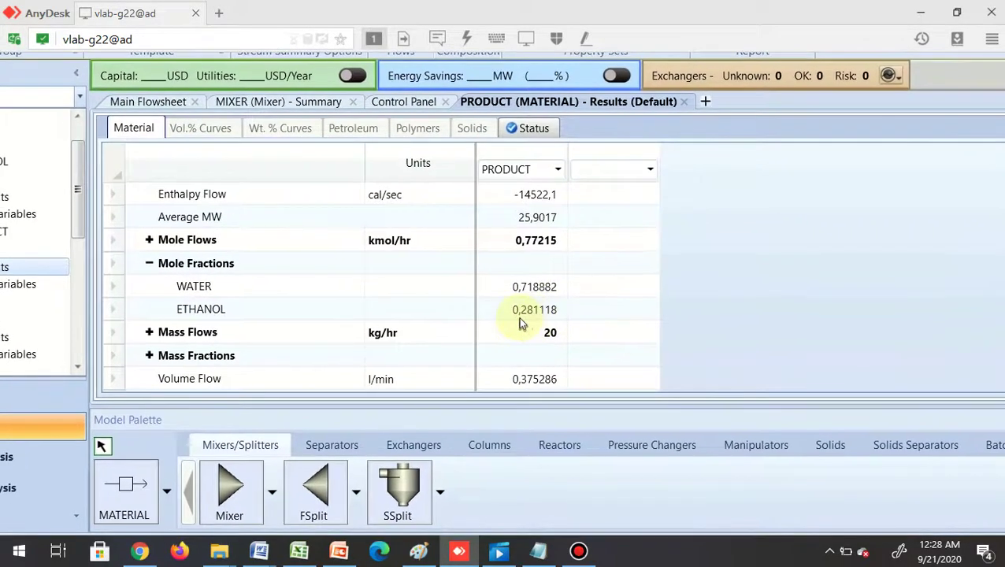
Step: Collapse the PRODUCT mole fractions, check the mass fractions and expand the liquid phase properties
scroll(398, 304, down, 1)
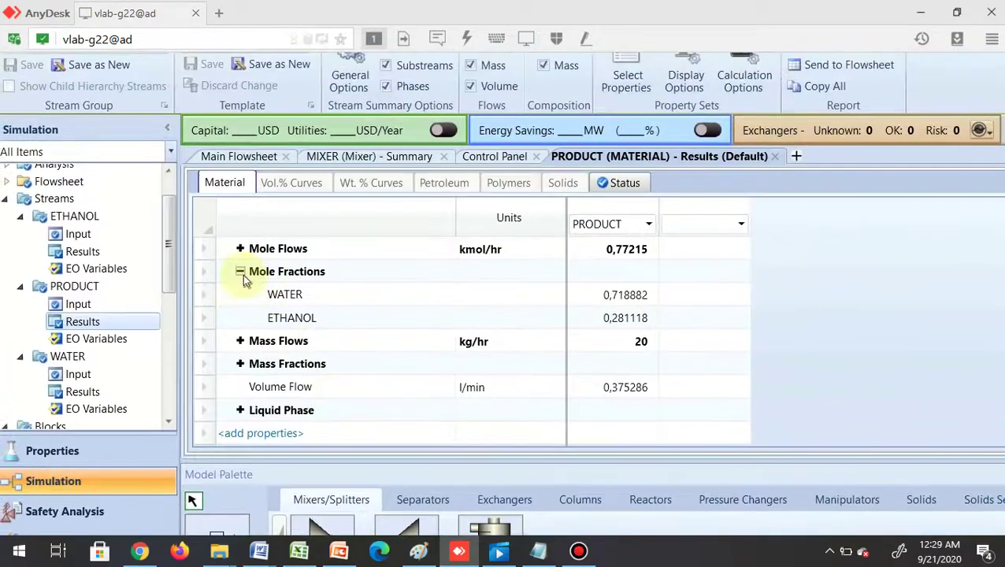
click(242, 273)
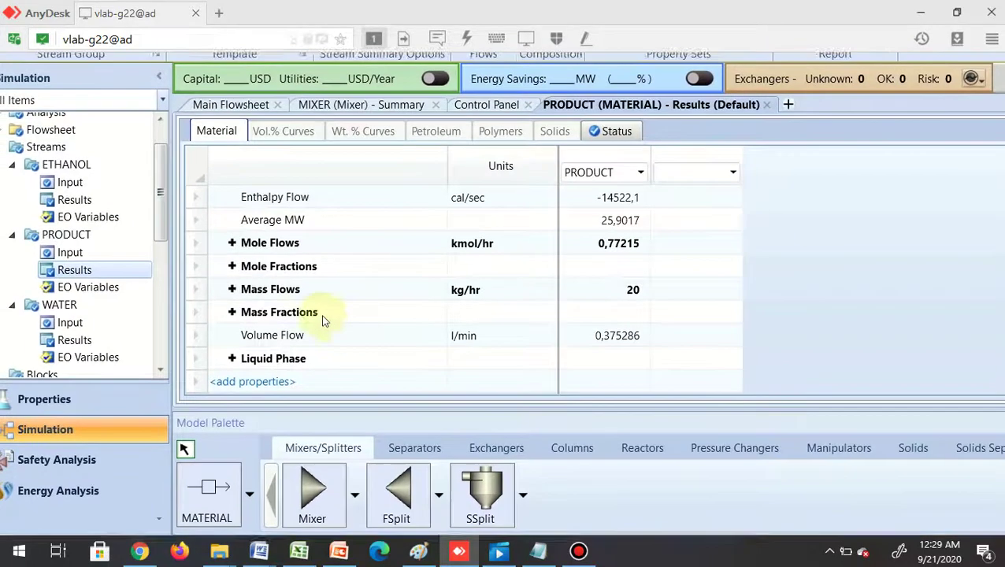
click(240, 311)
click(240, 310)
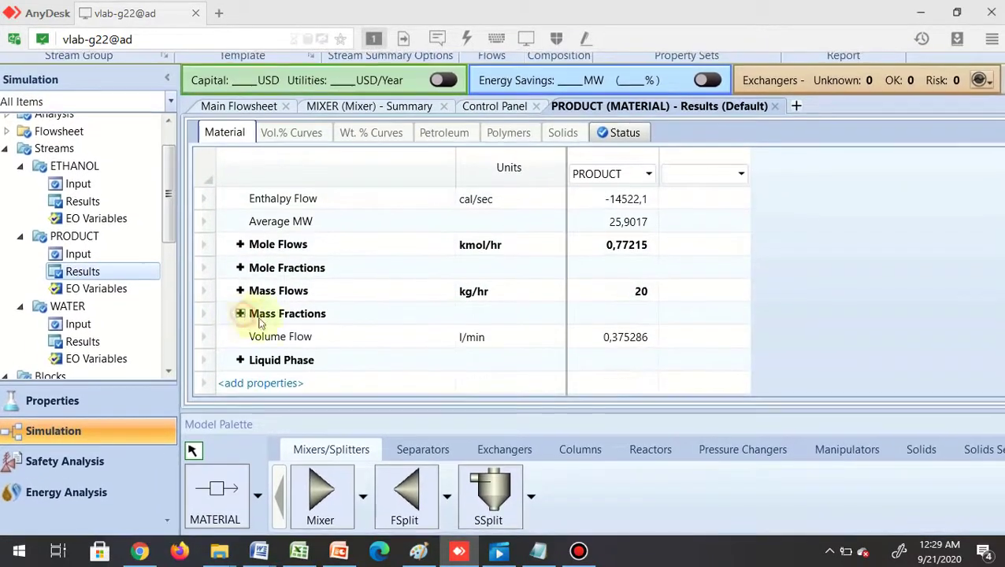
click(229, 340)
scroll(359, 327, down, 2)
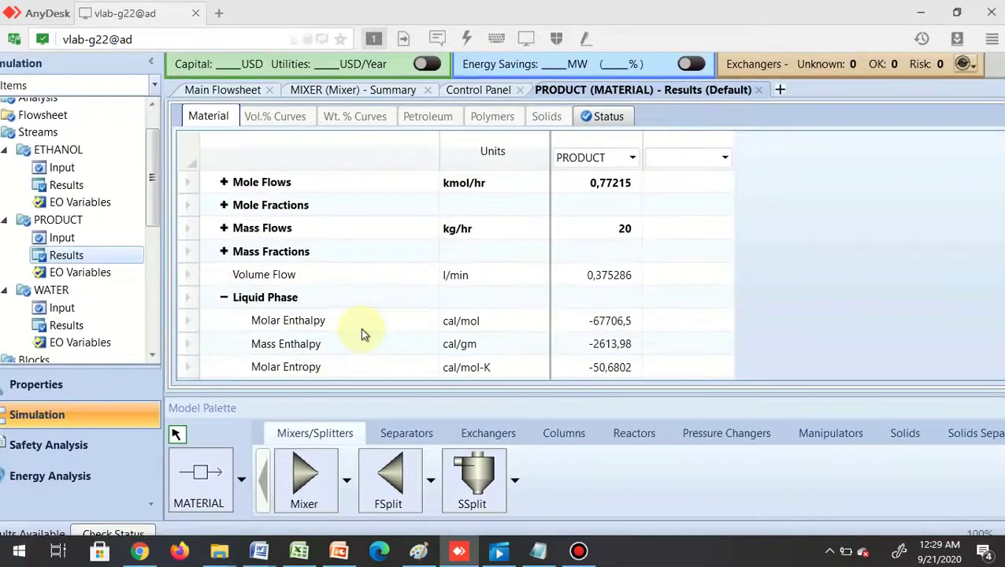
Step: Look over the PRODUCT stream's liquid phase properties and add "Viscosity, mixture" (MUMX) to the stream report
scroll(361, 326, down, 3)
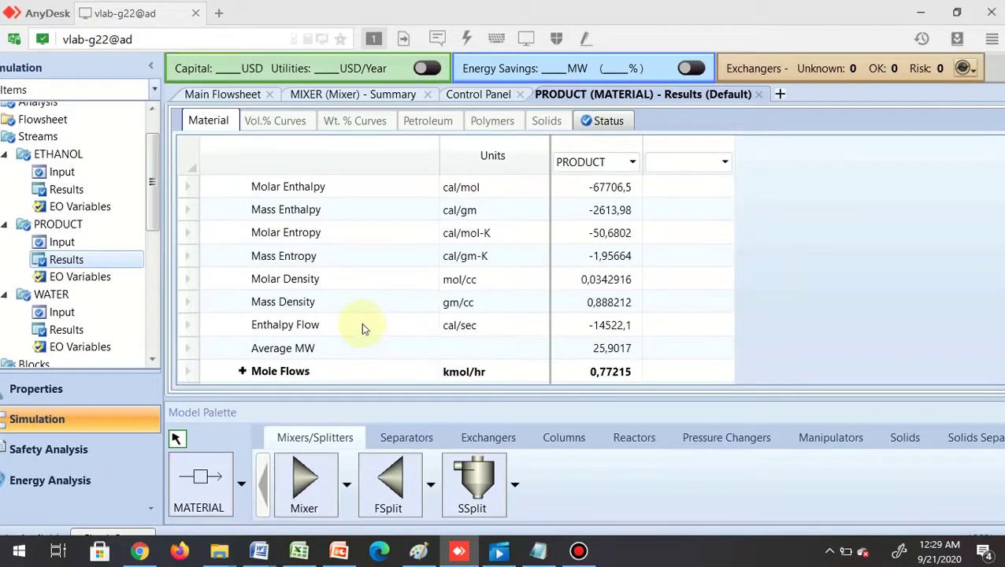
scroll(360, 313, down, 1)
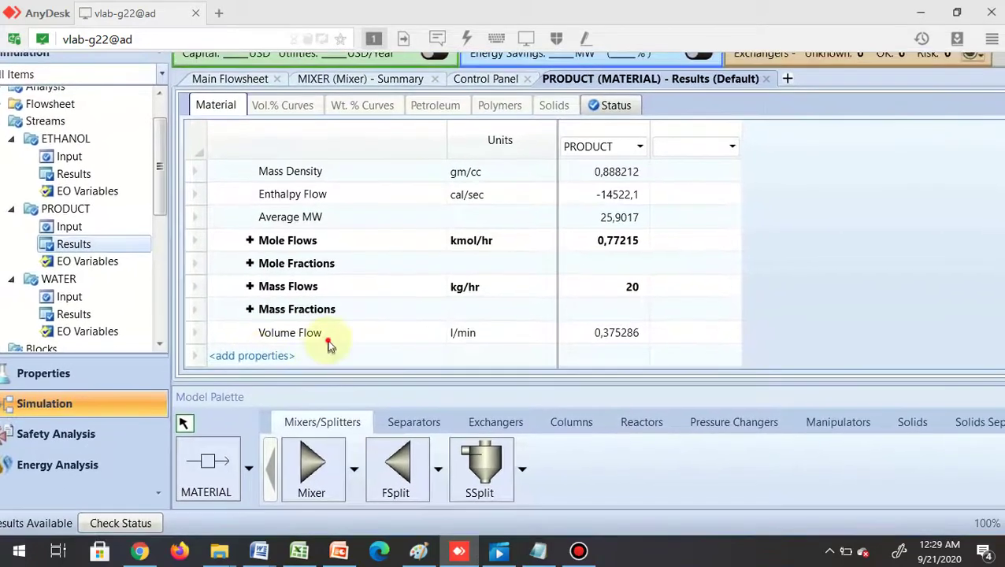
click(327, 338)
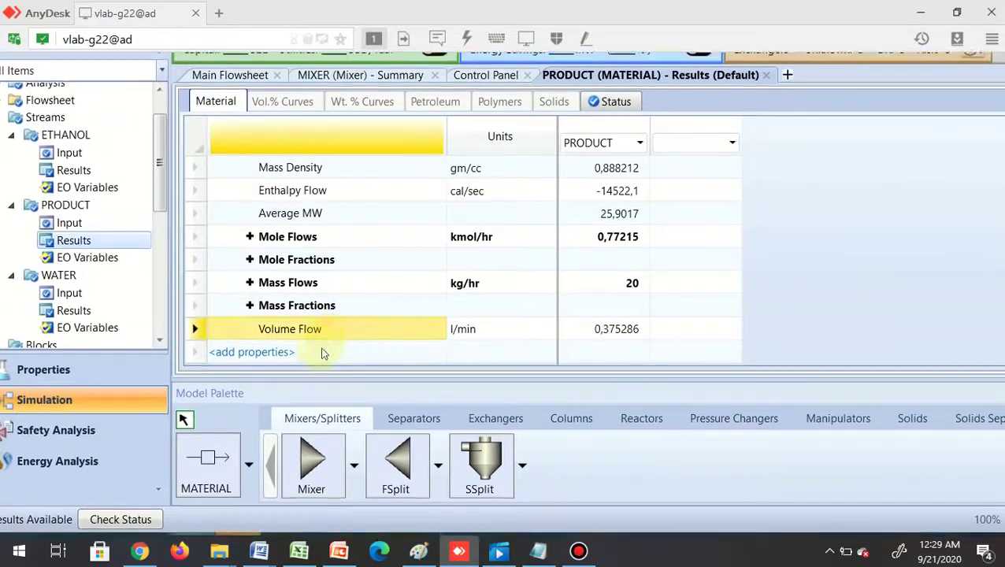
click(316, 352)
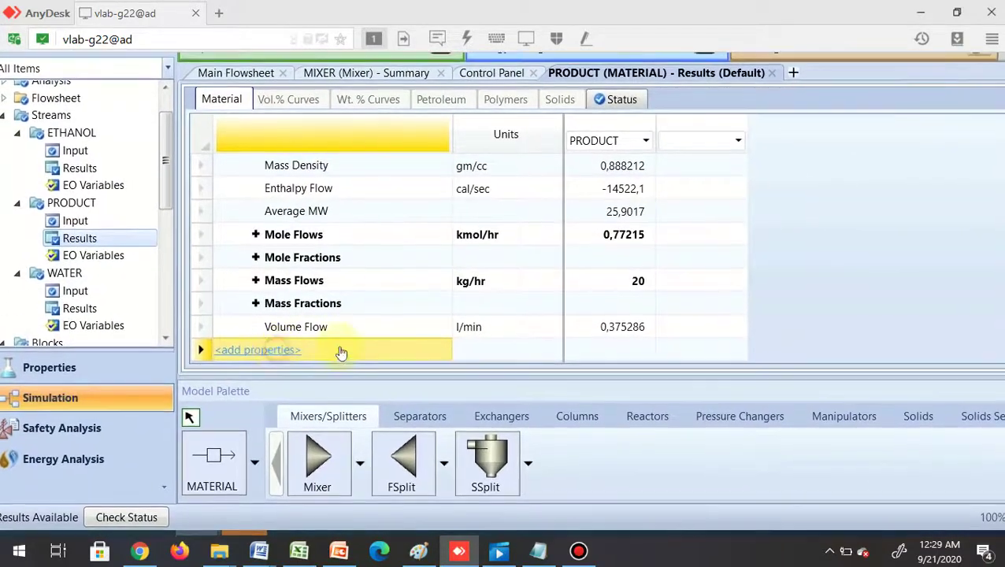
click(341, 352)
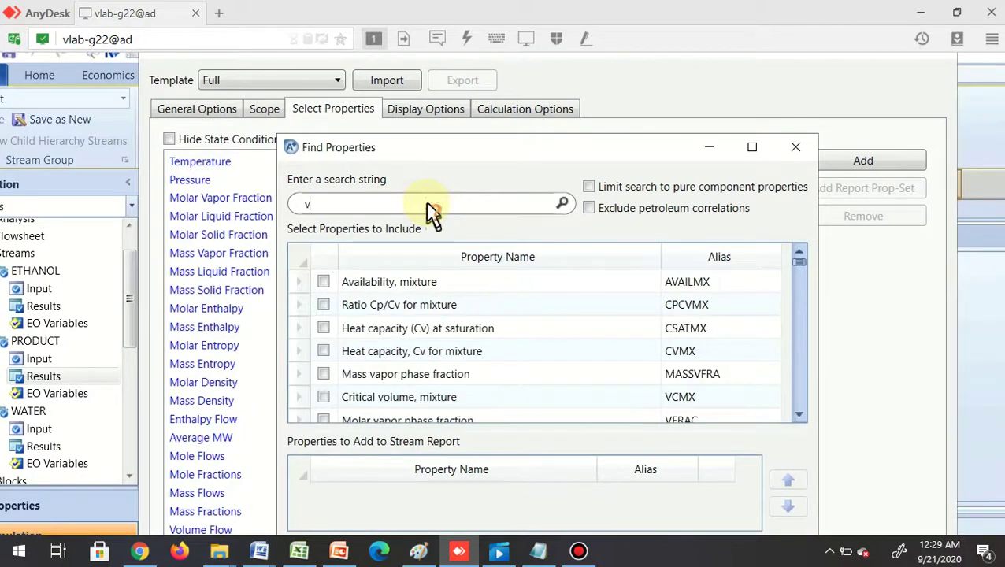
text(viscosity)
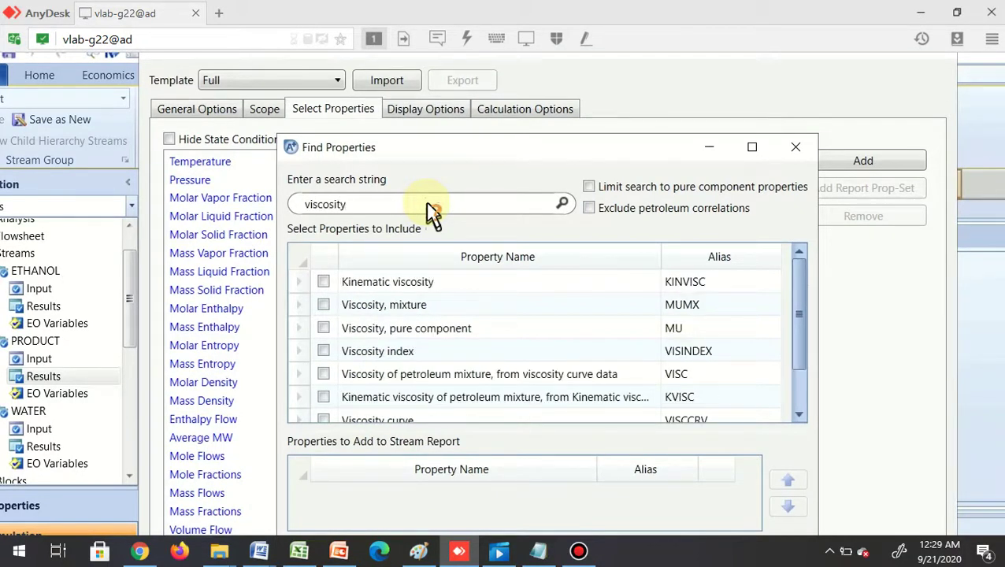
click(330, 206)
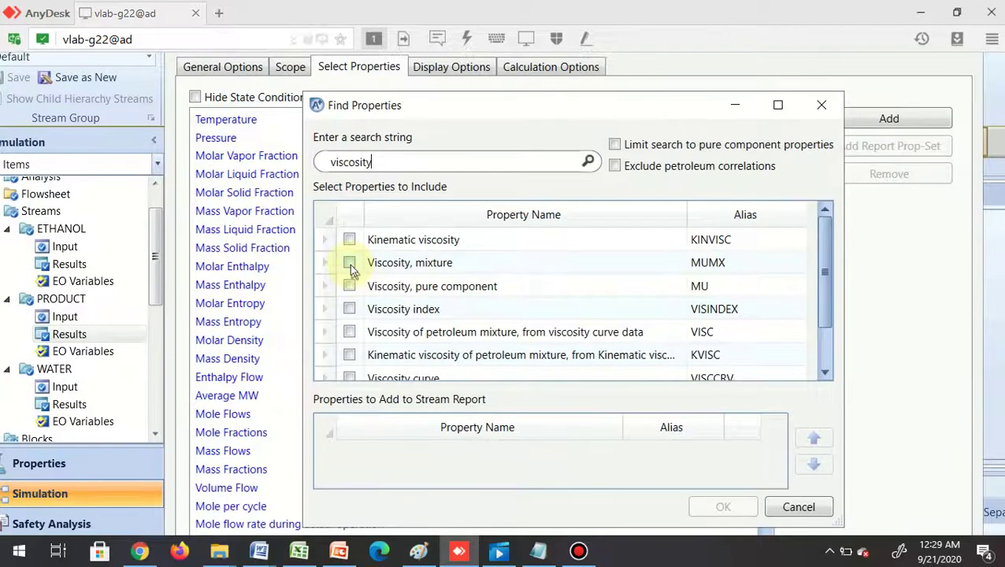
click(349, 263)
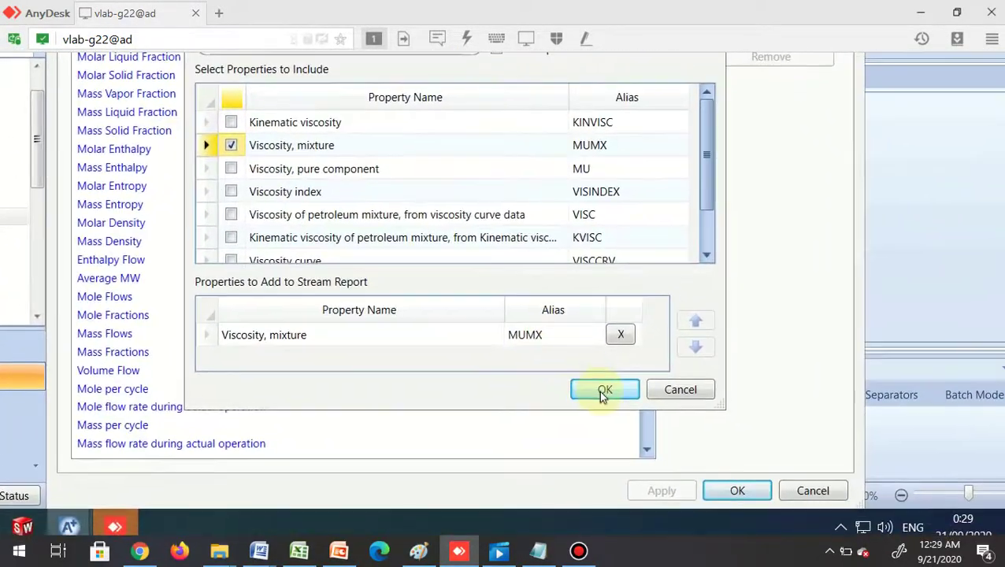
click(600, 391)
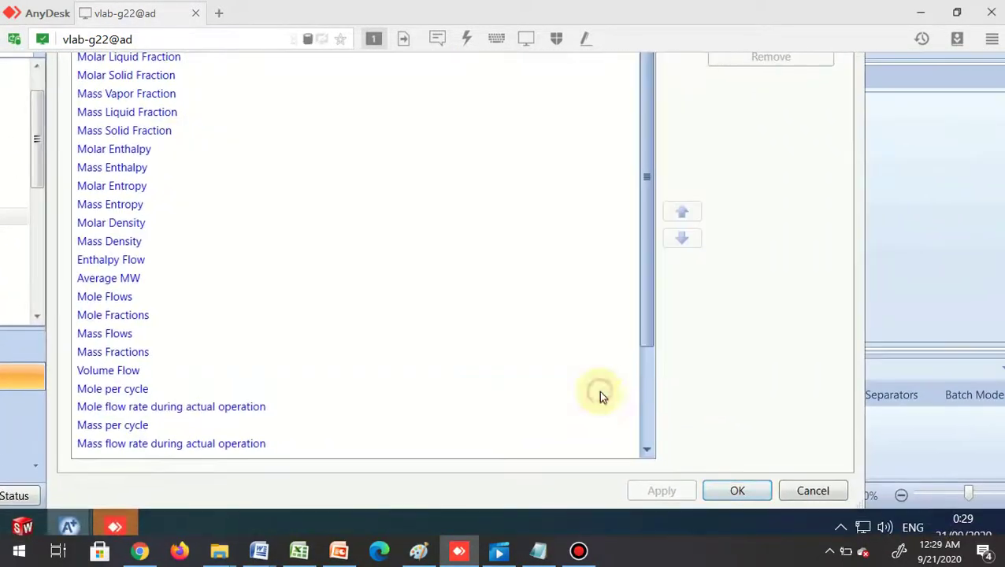
click(734, 490)
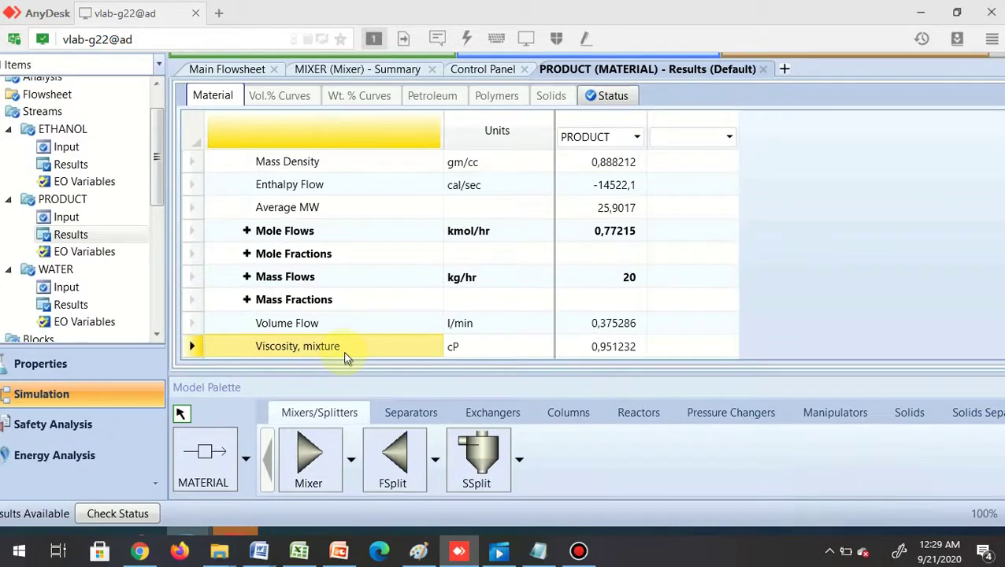
Step: Find the heat capacity properties and add "Heat capacity, mixture" (CPMX) to the PRODUCT stream report
scroll(346, 359, down, 1)
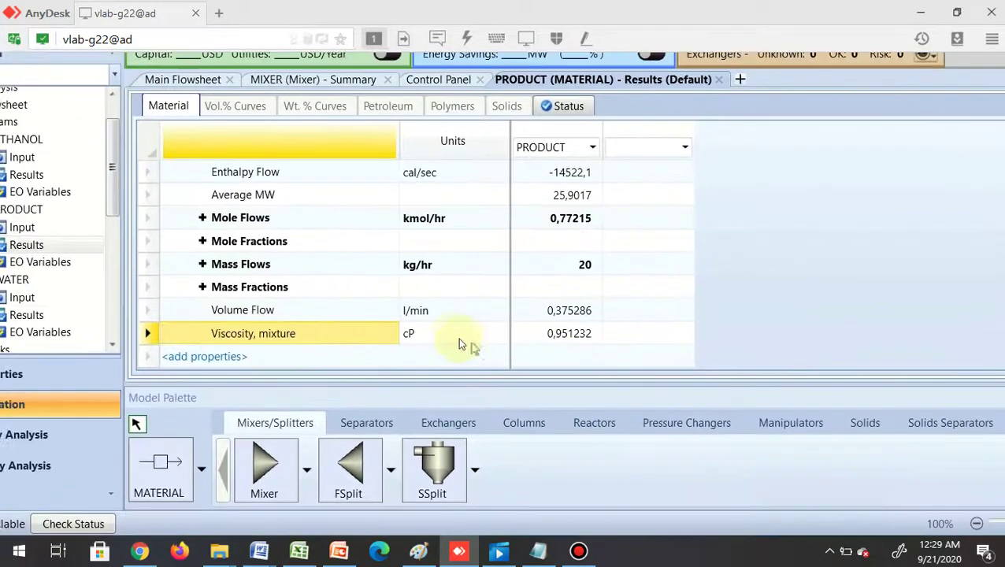
click(459, 339)
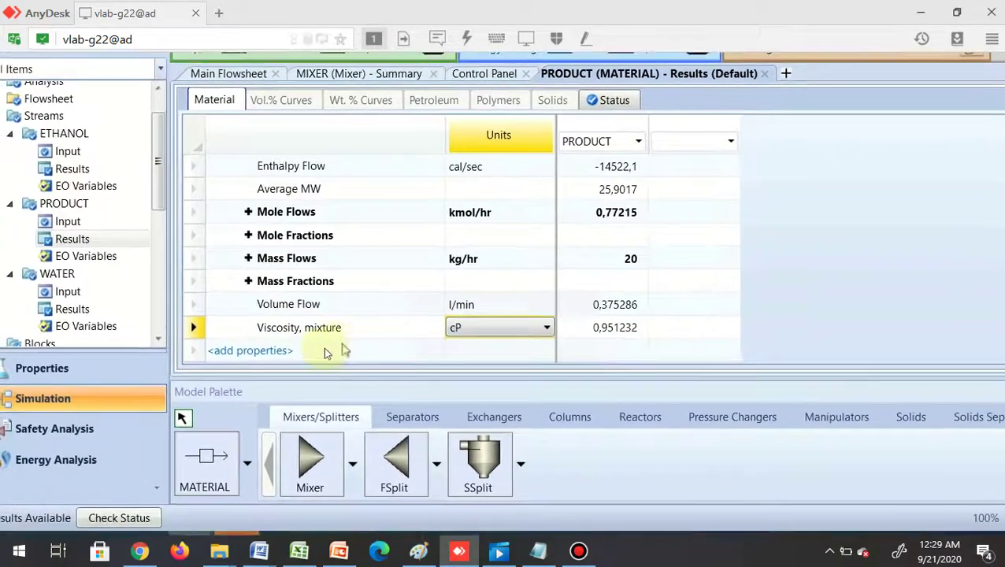
click(285, 353)
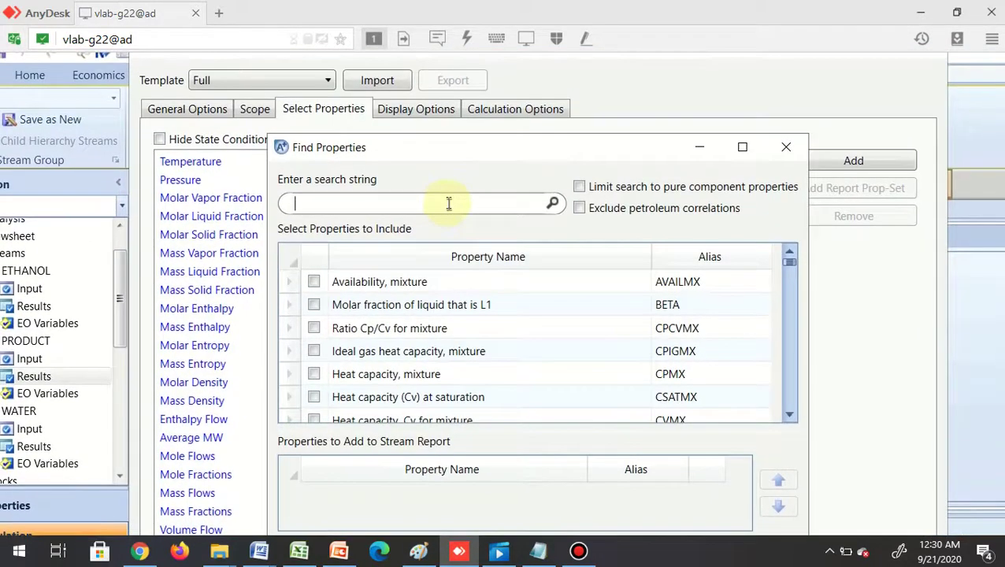
text(heat capacity)
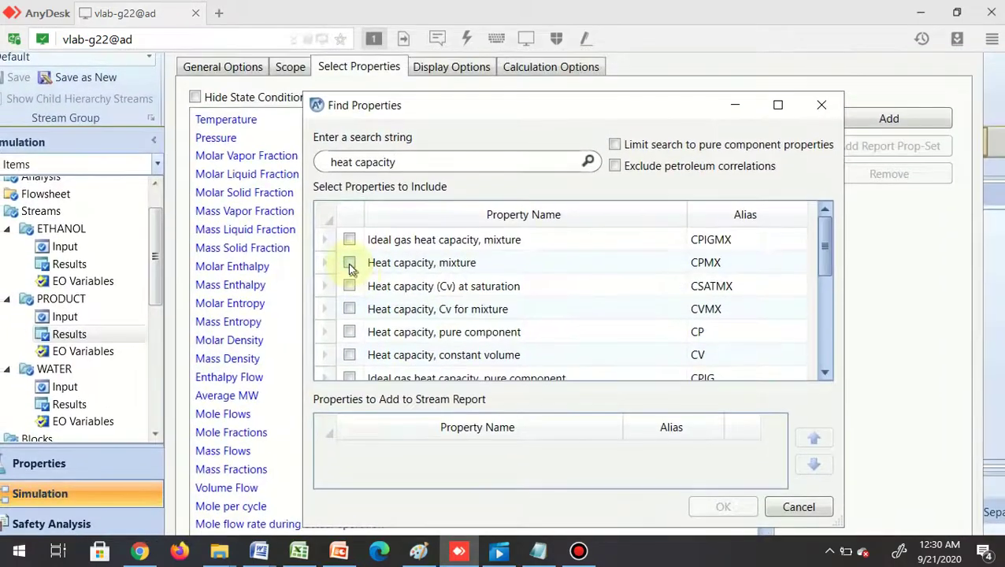
click(348, 263)
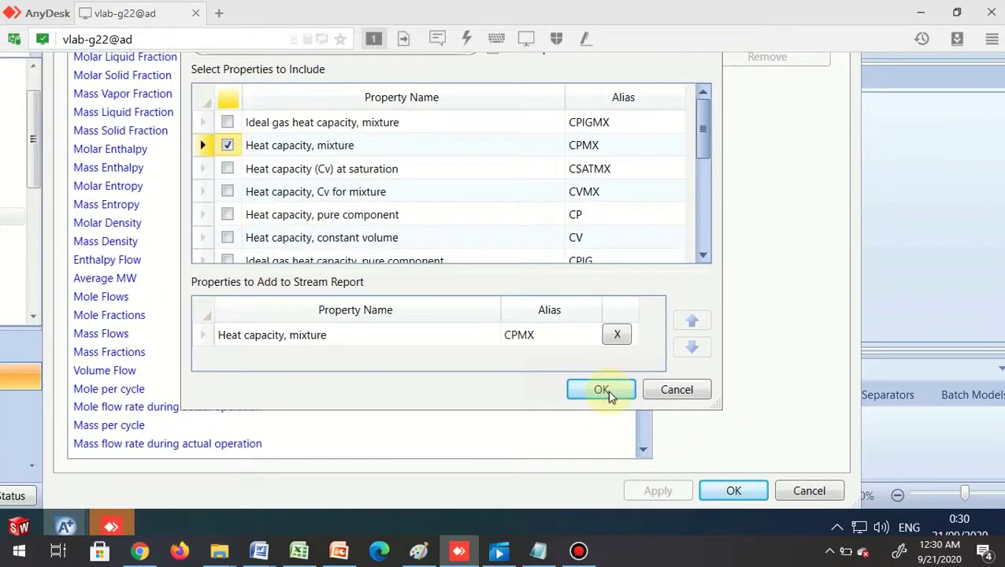
click(607, 390)
click(717, 484)
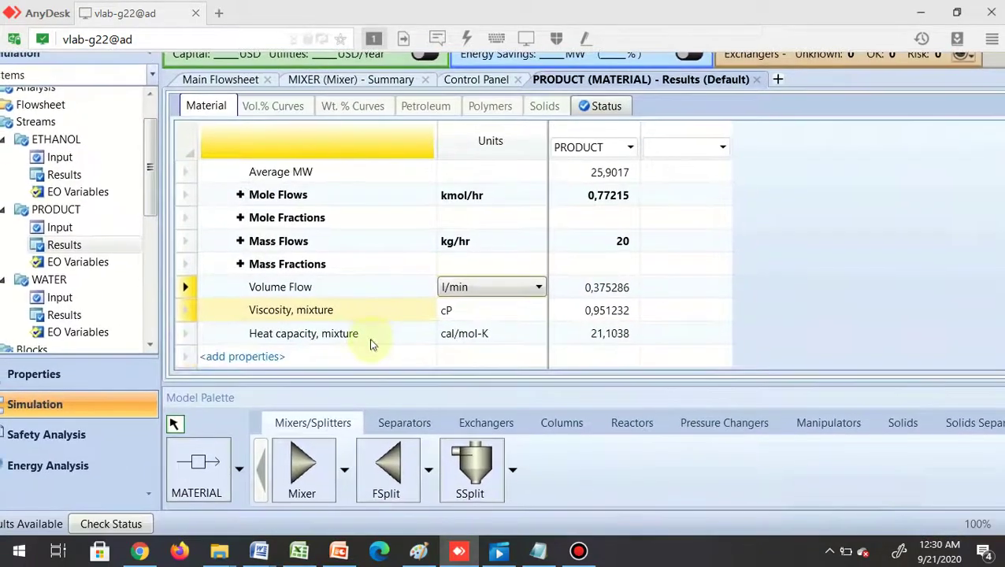
Step: Check the available units for the mixture heat capacity and mixture viscosity, and look over the PRODUCT liquid phase results again
click(371, 338)
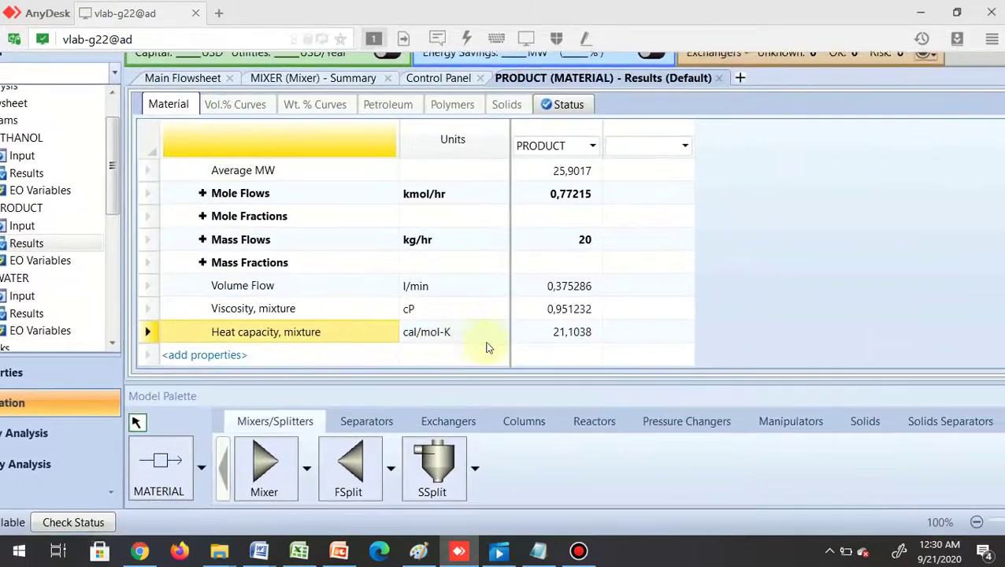
click(455, 338)
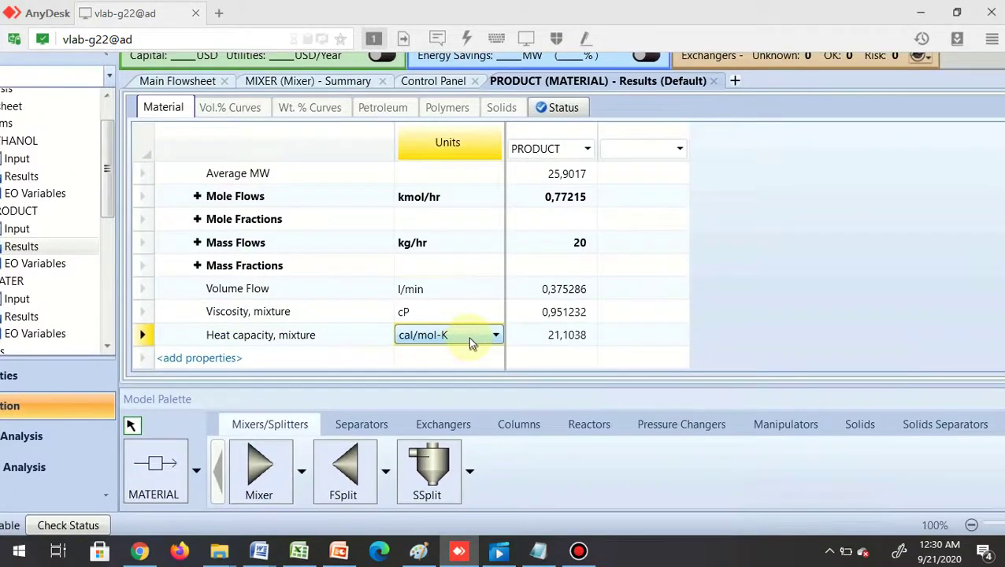
click(468, 337)
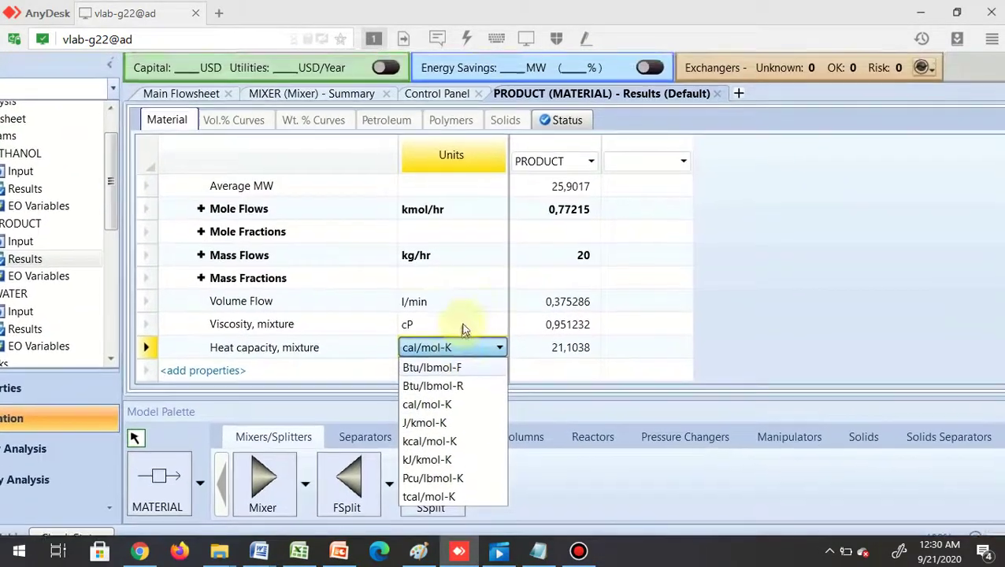
click(464, 326)
click(463, 326)
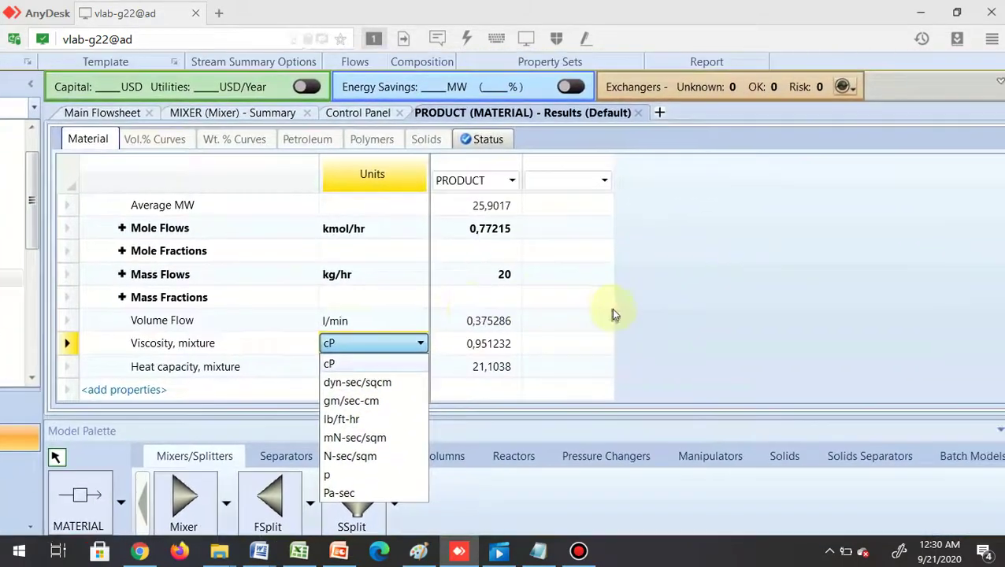
click(609, 314)
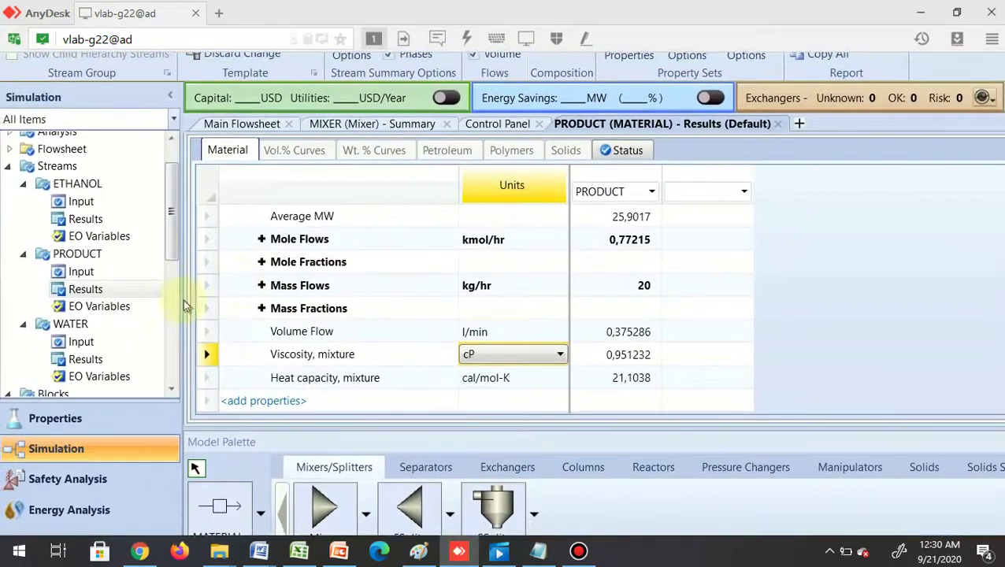
scroll(390, 315, up, 1)
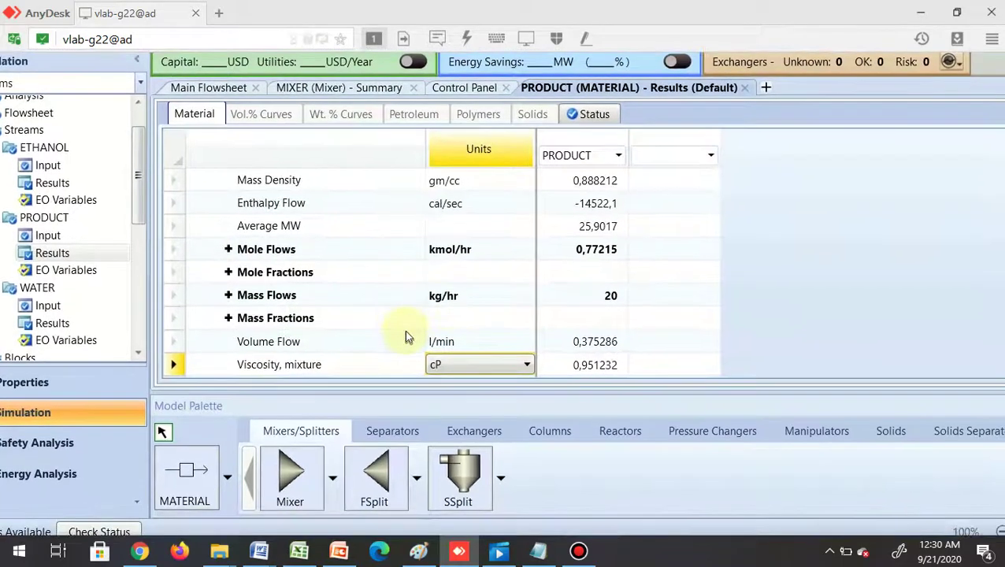
scroll(399, 329, up, 1)
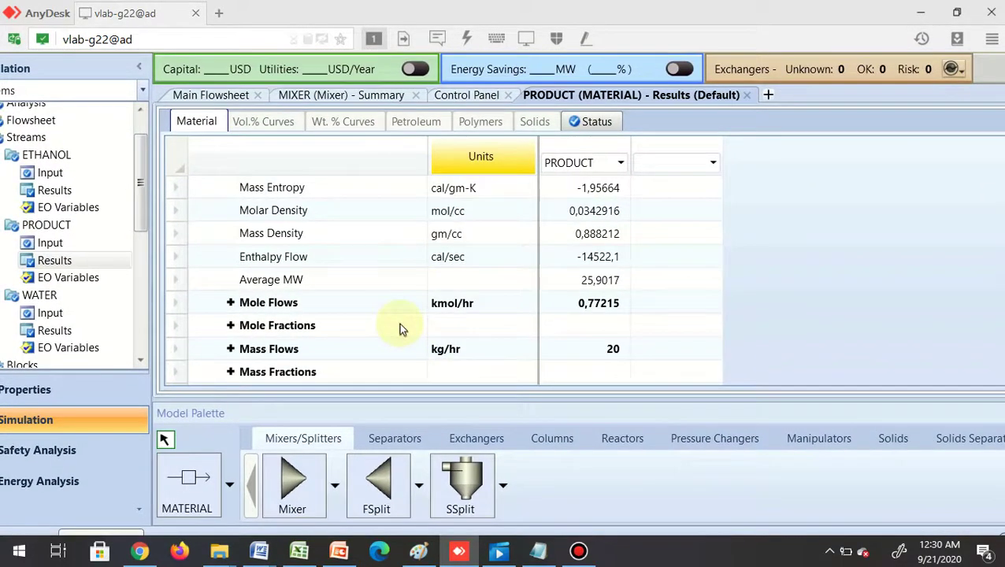
scroll(398, 329, up, 2)
scroll(399, 329, down, 2)
scroll(398, 325, down, 1)
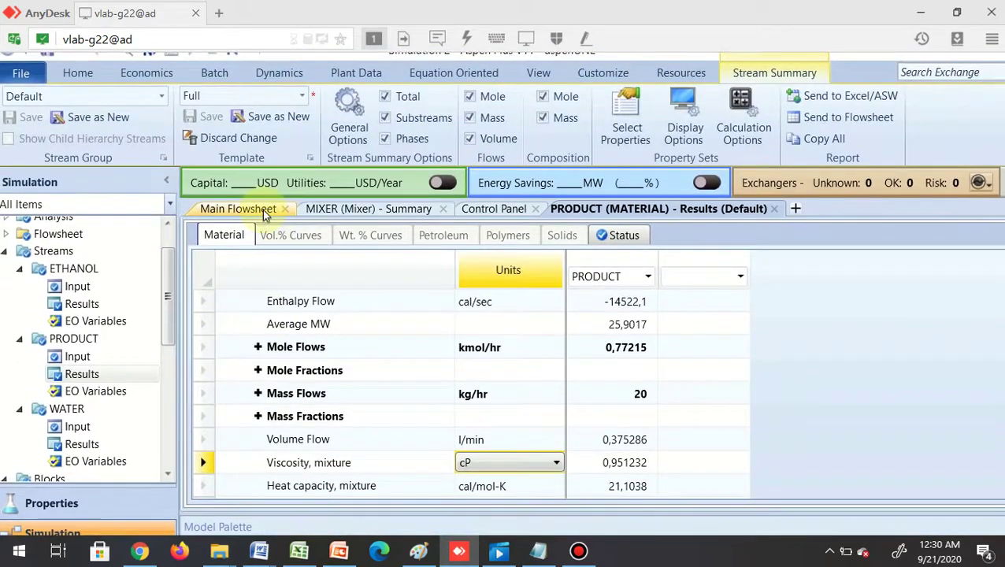
Step: Open the WATER stream's input from the main flowsheet and set its temperature to 100 C
click(263, 210)
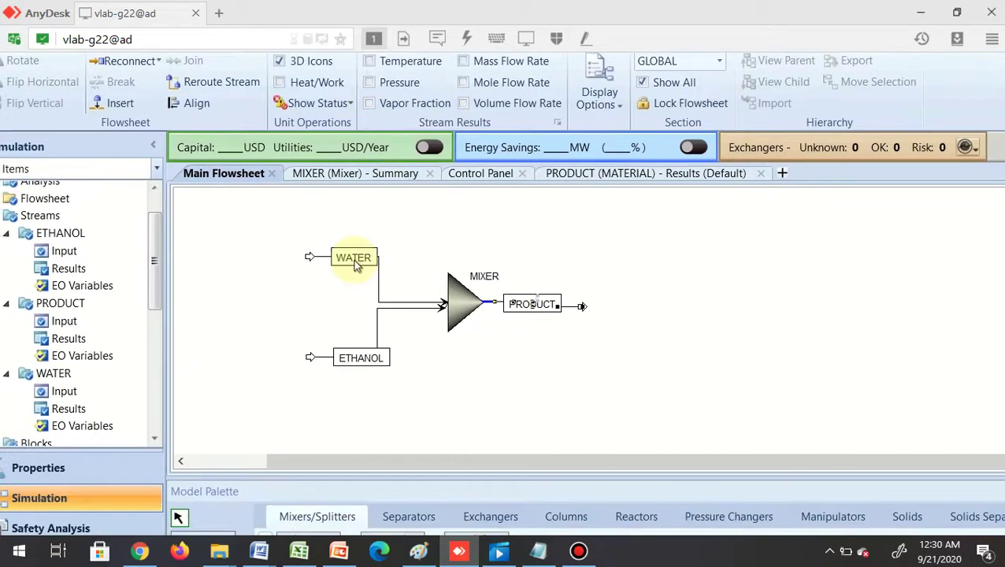
click(359, 294)
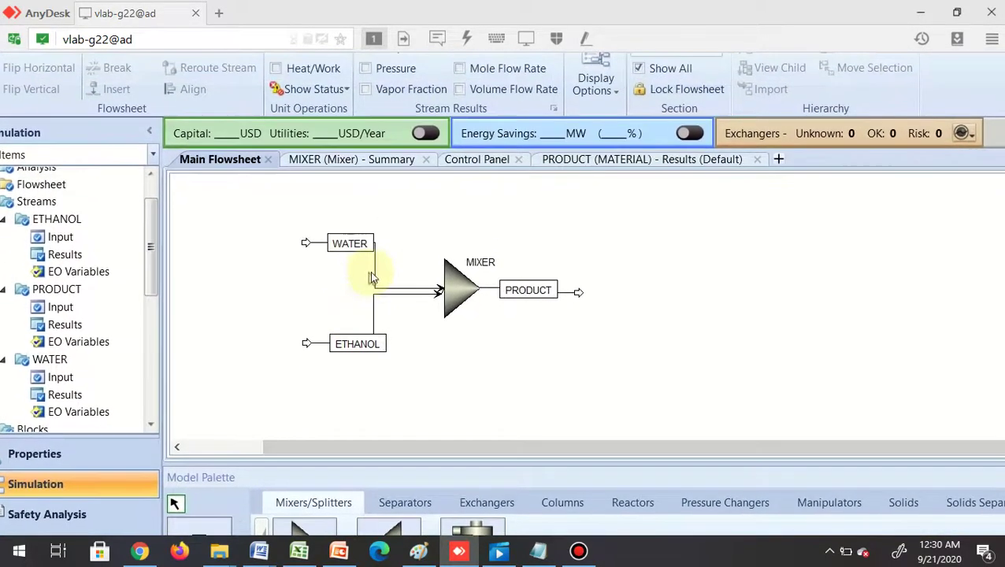
click(374, 271)
double_click(374, 271)
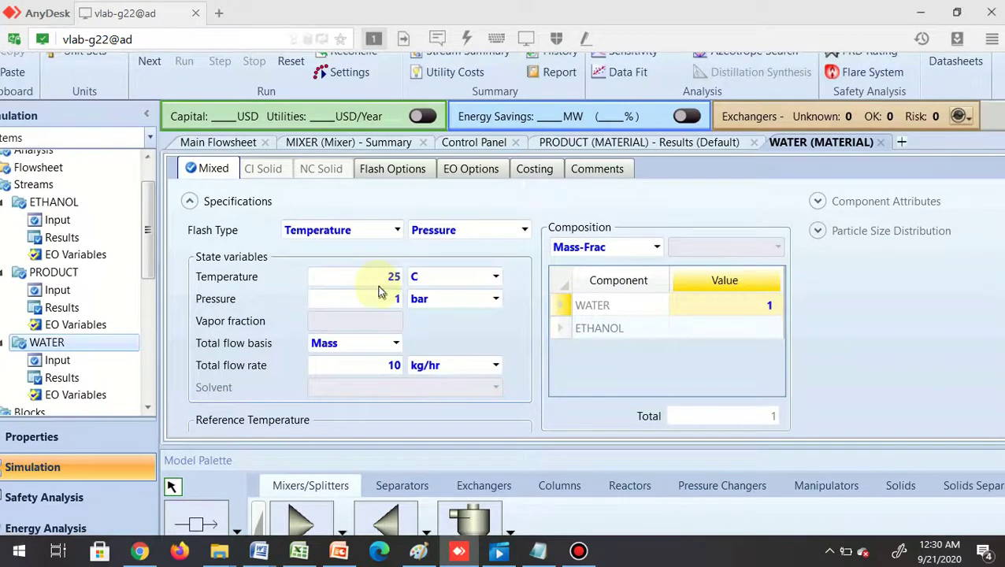
click(379, 285)
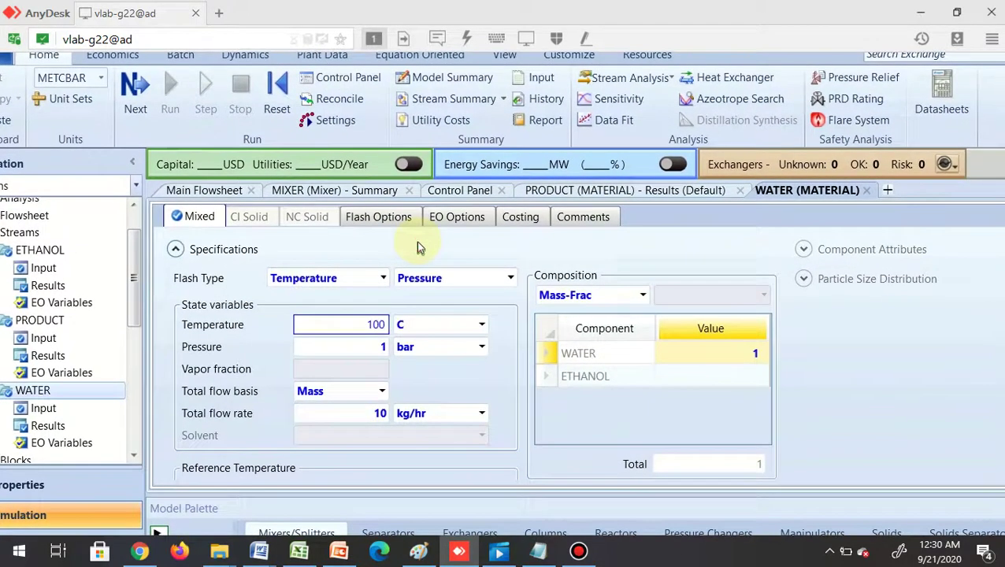
click(418, 242)
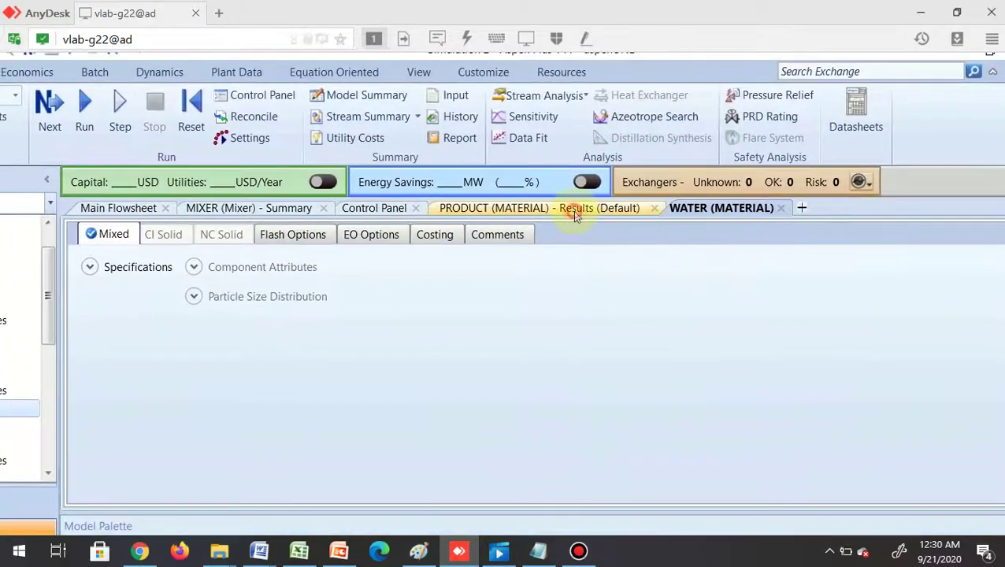
Step: Return to the PRODUCT results, locate the mixed substream temperature and rerun the simulation with the changed WATER input
click(572, 210)
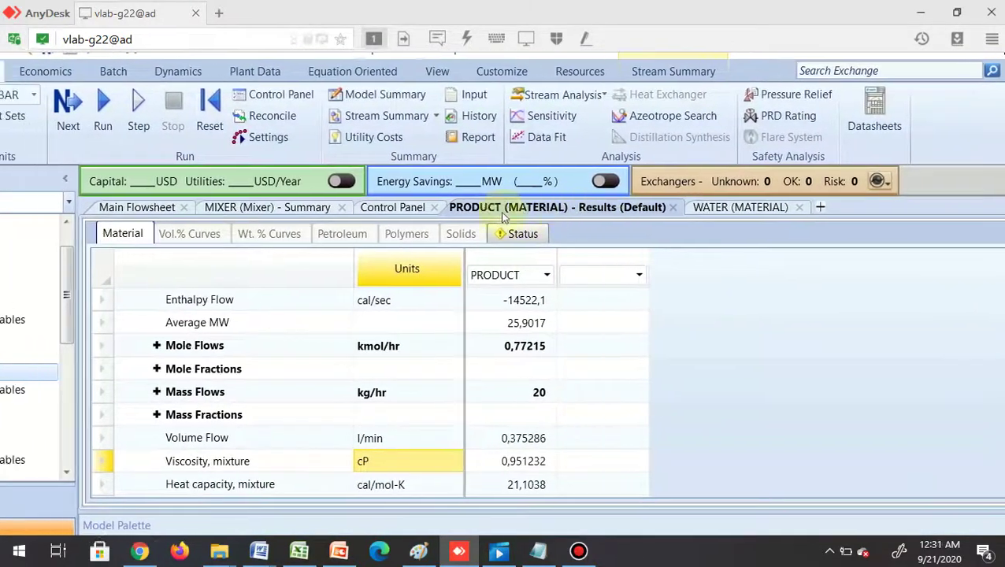
scroll(488, 288, down, 1)
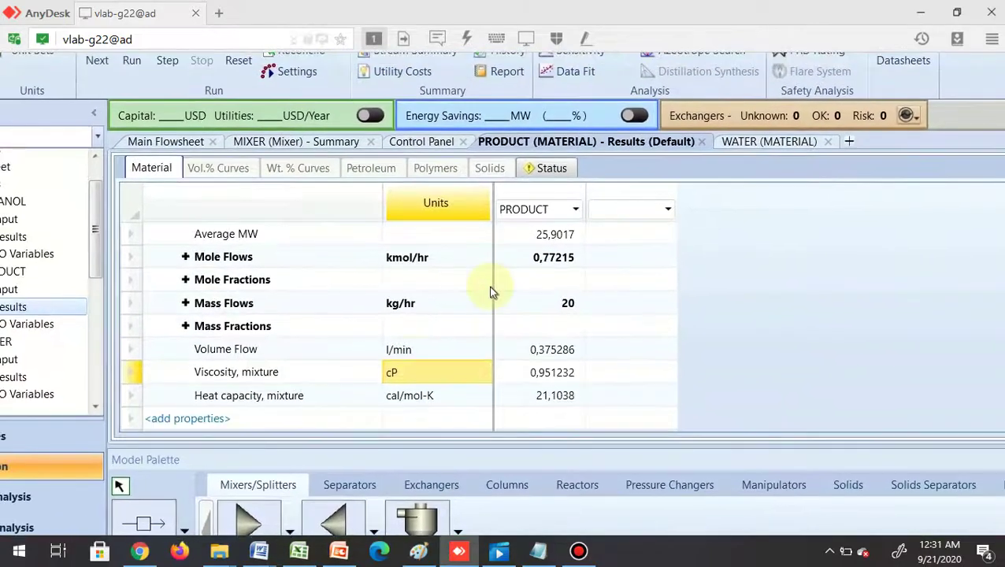
scroll(467, 305, up, 5)
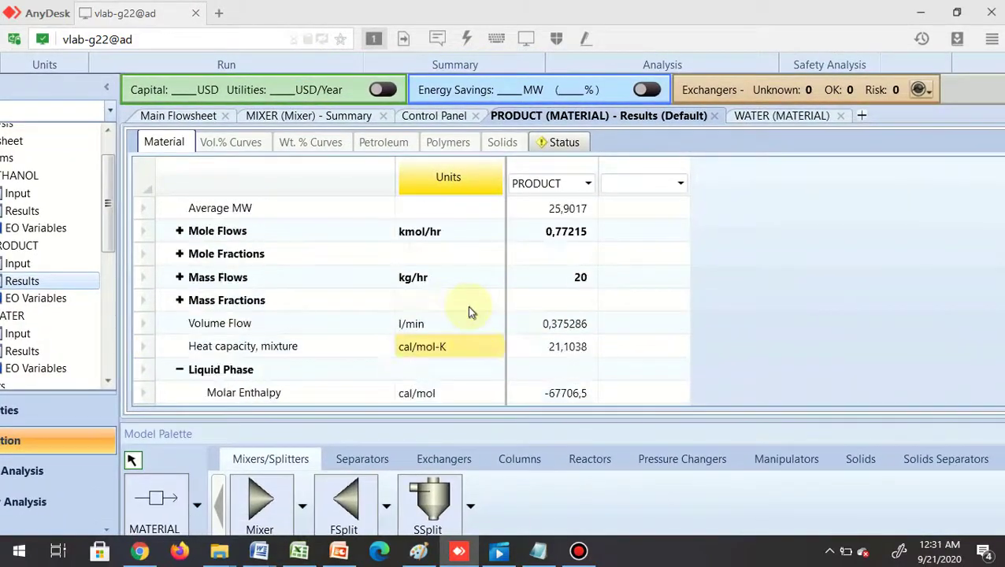
scroll(467, 305, up, 7)
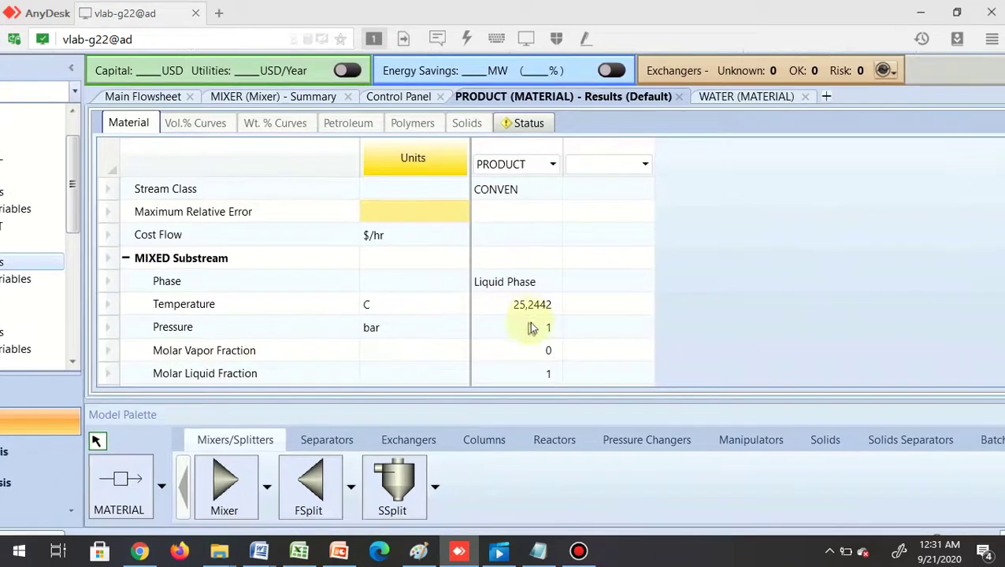
click(531, 319)
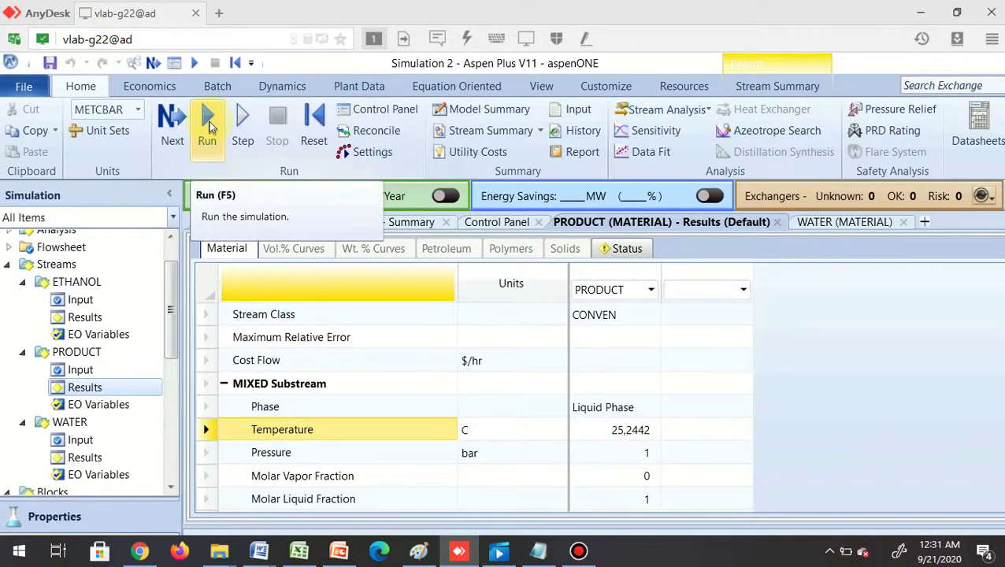
click(211, 126)
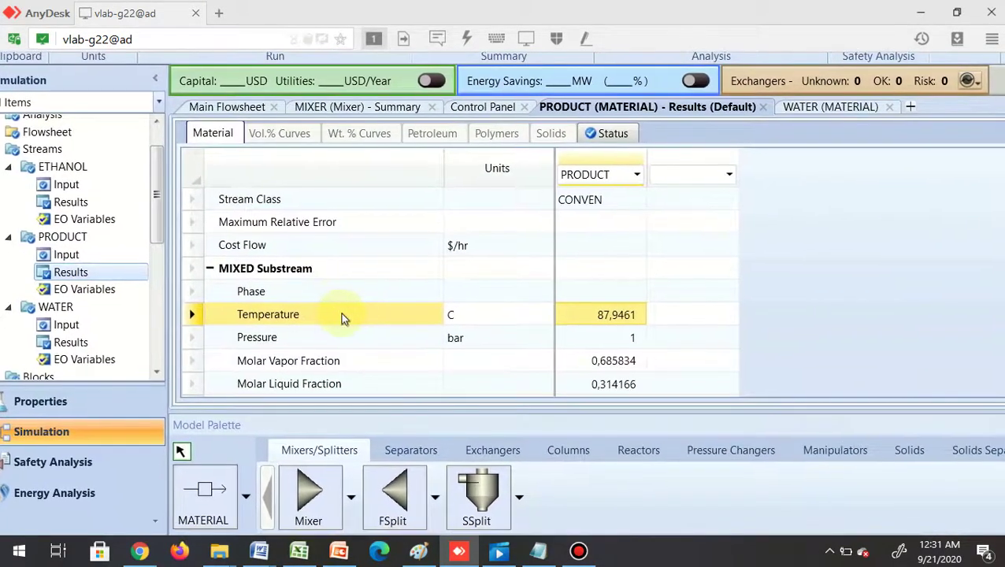
Step: Examine the molar vapor and molar liquid fractions of the PRODUCT stream's MIXED substream
scroll(343, 317, down, 1)
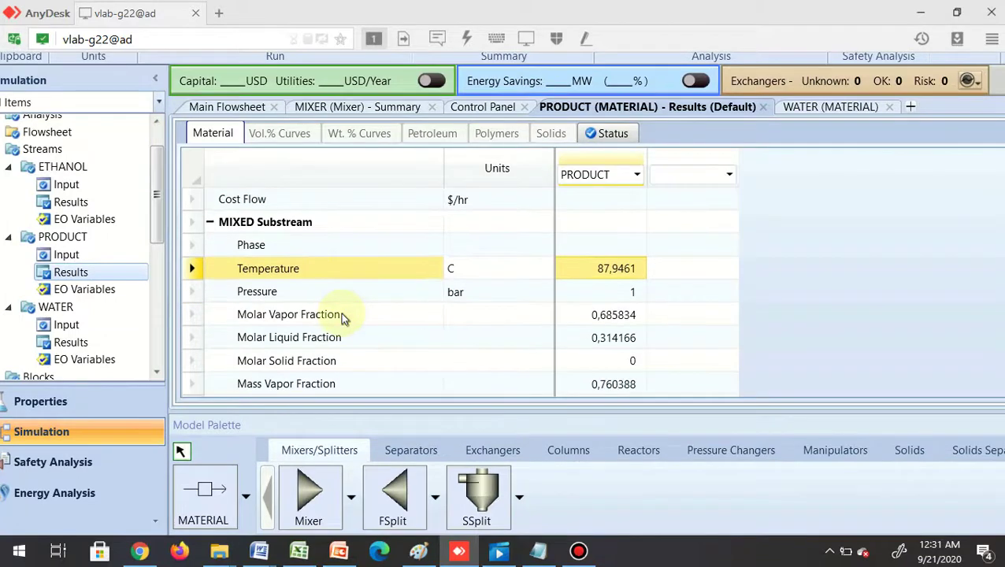
scroll(343, 317, down, 2)
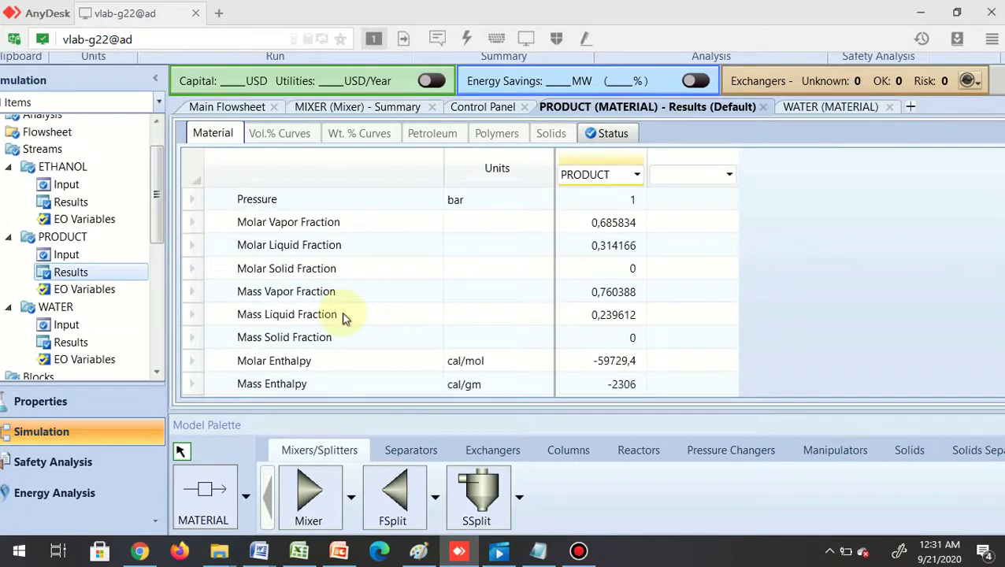
scroll(342, 317, up, 1)
click(301, 285)
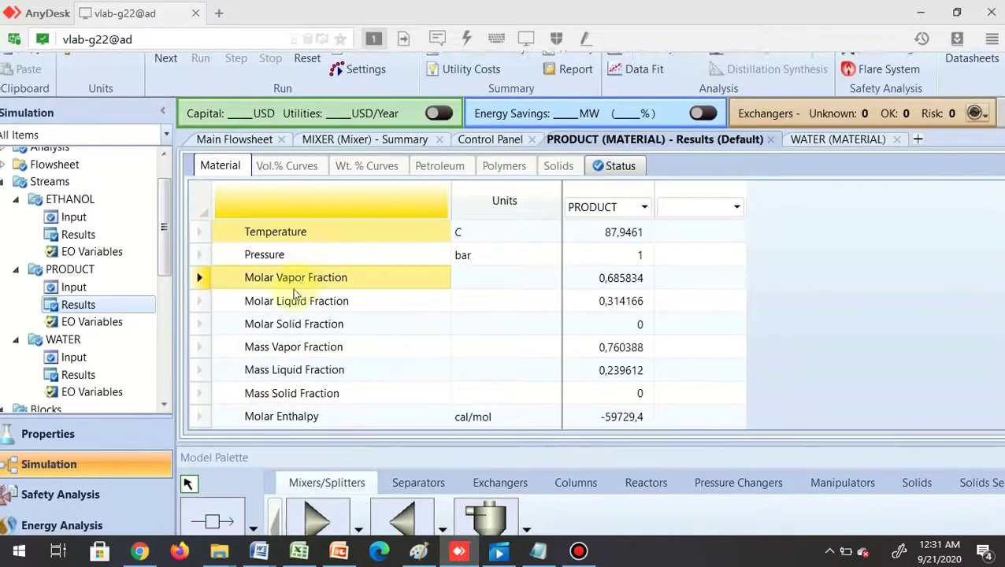
scroll(294, 291, up, 1)
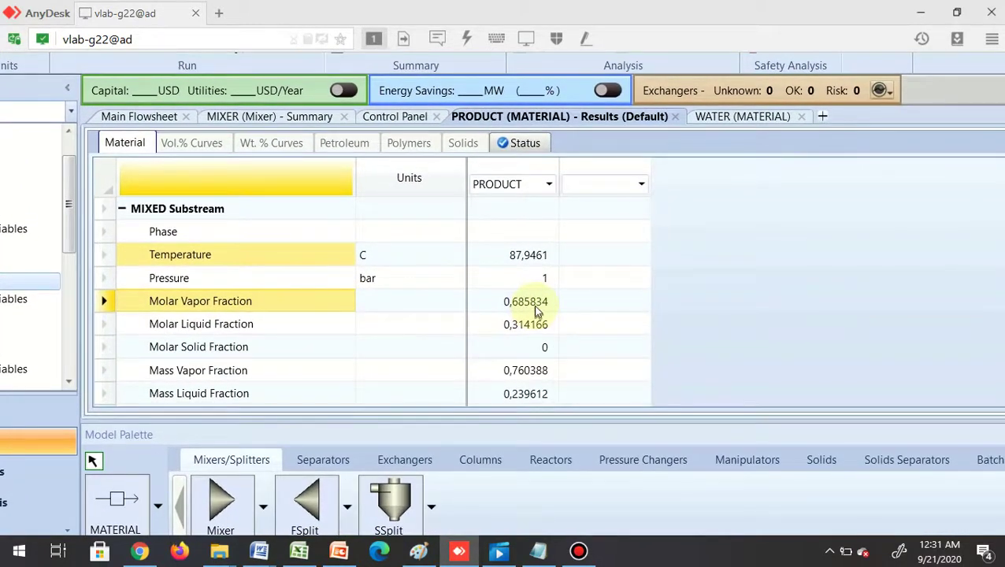
click(534, 306)
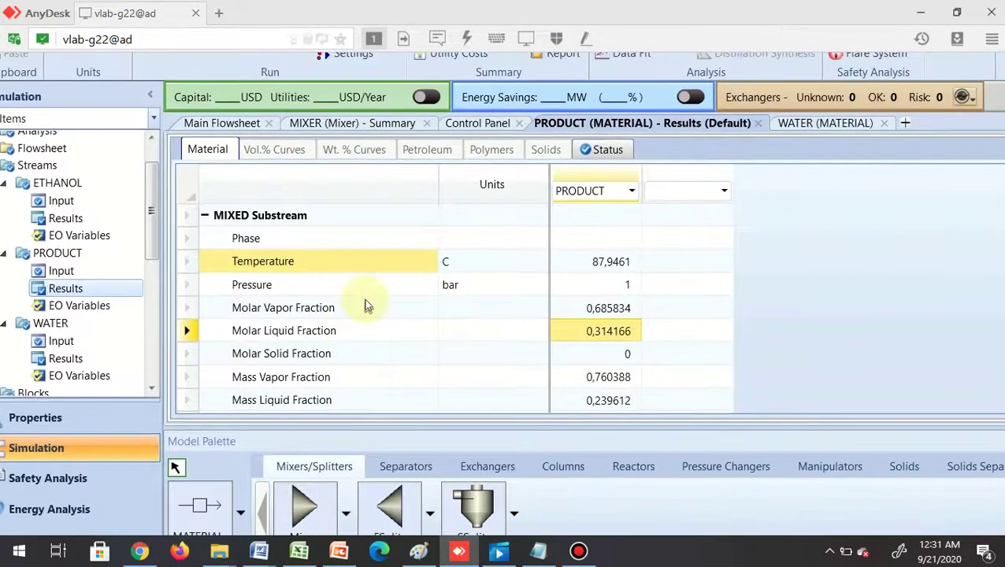
scroll(363, 298, down, 1)
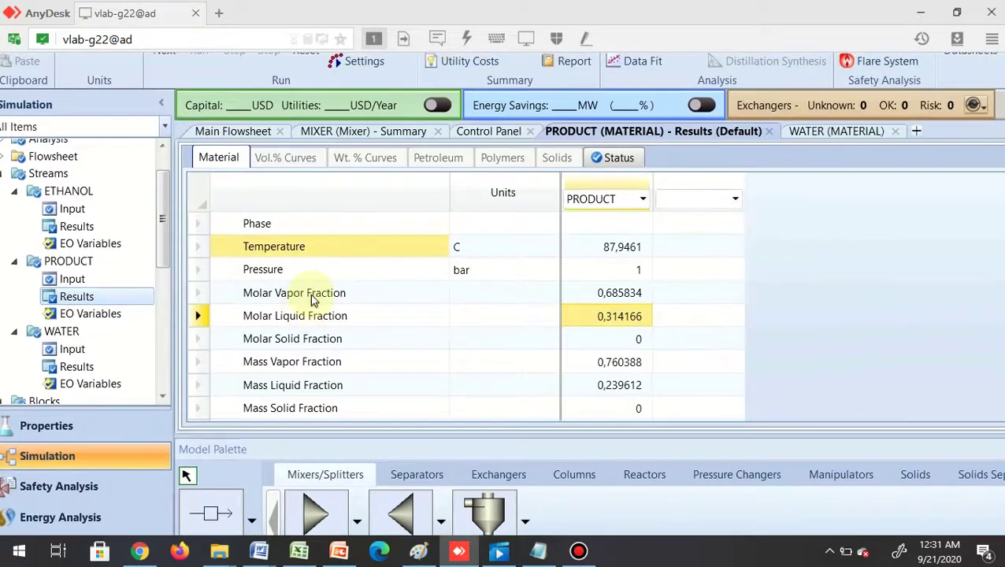
click(312, 296)
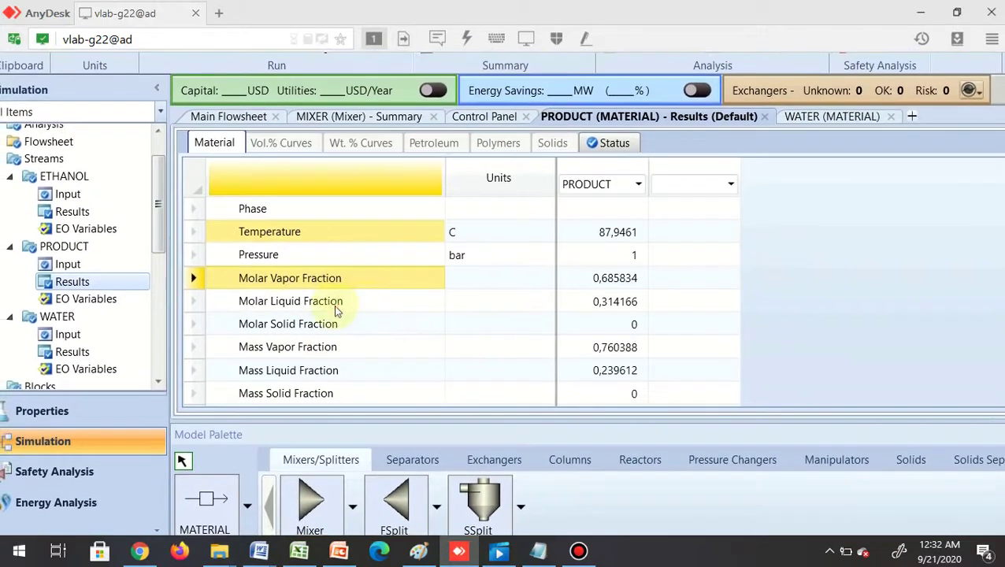
click(336, 307)
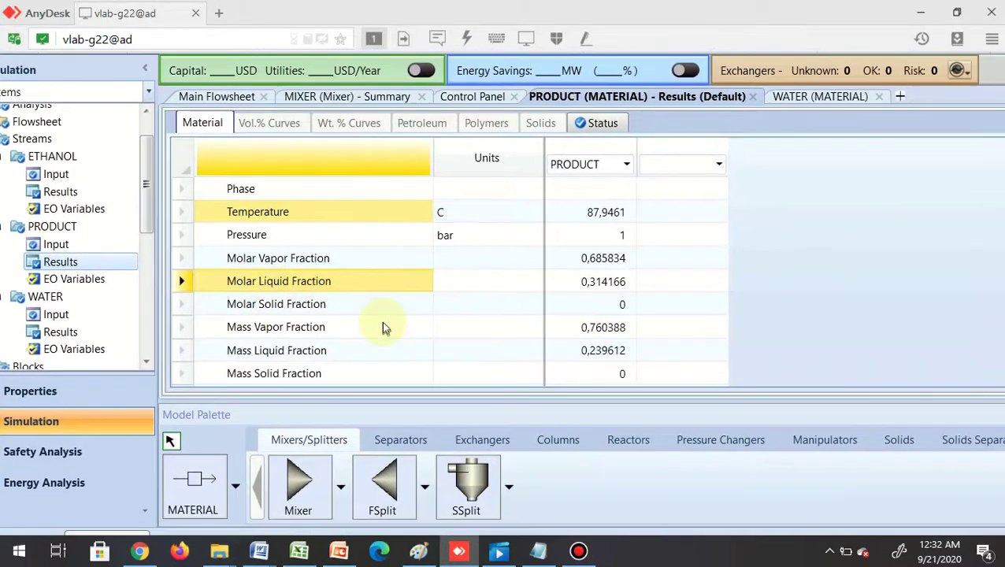
Step: Expand the Vapor Phase section of the PRODUCT results and look through its enthalpy, entropy and density properties
scroll(381, 321, down, 1)
scroll(376, 316, down, 4)
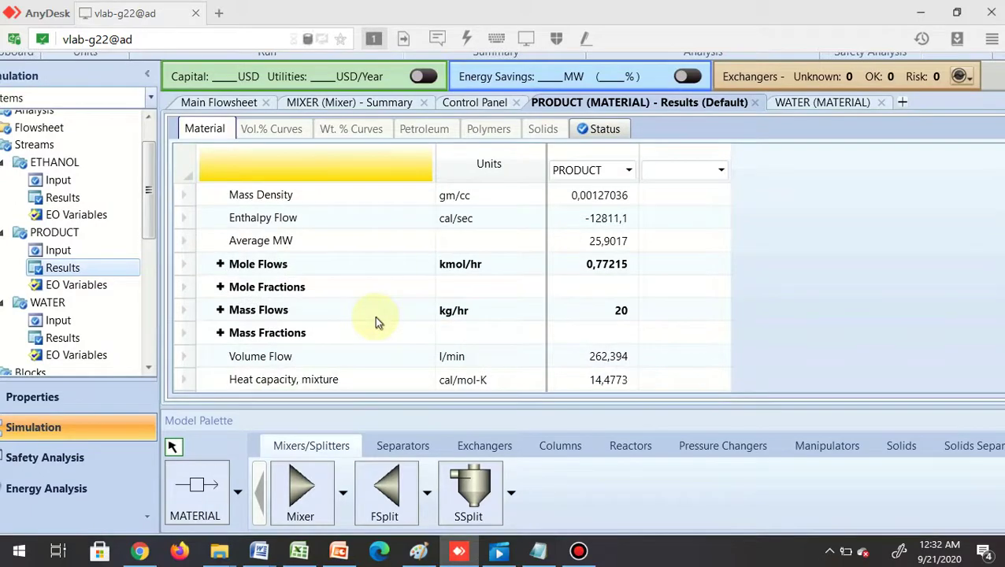
scroll(373, 314, down, 2)
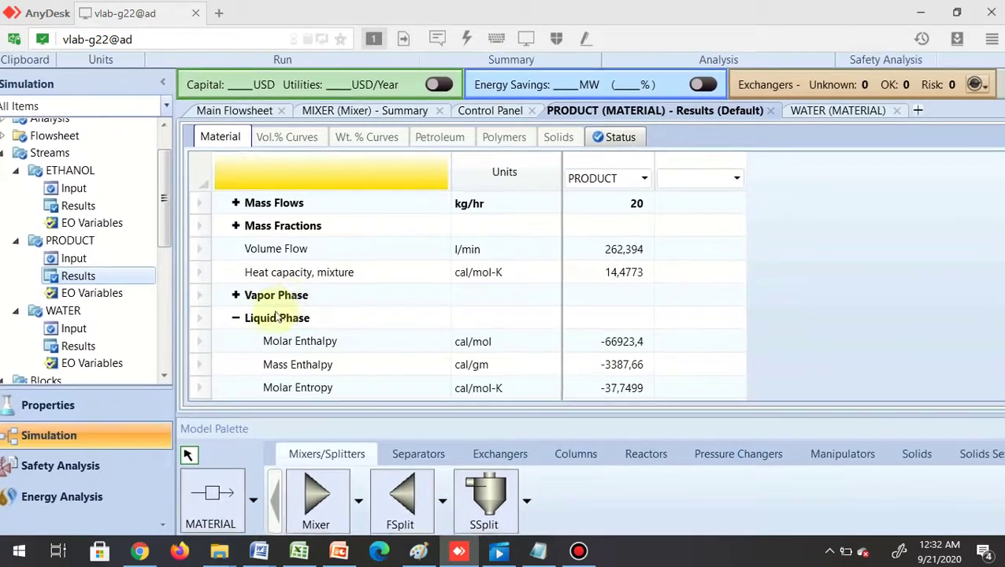
click(240, 303)
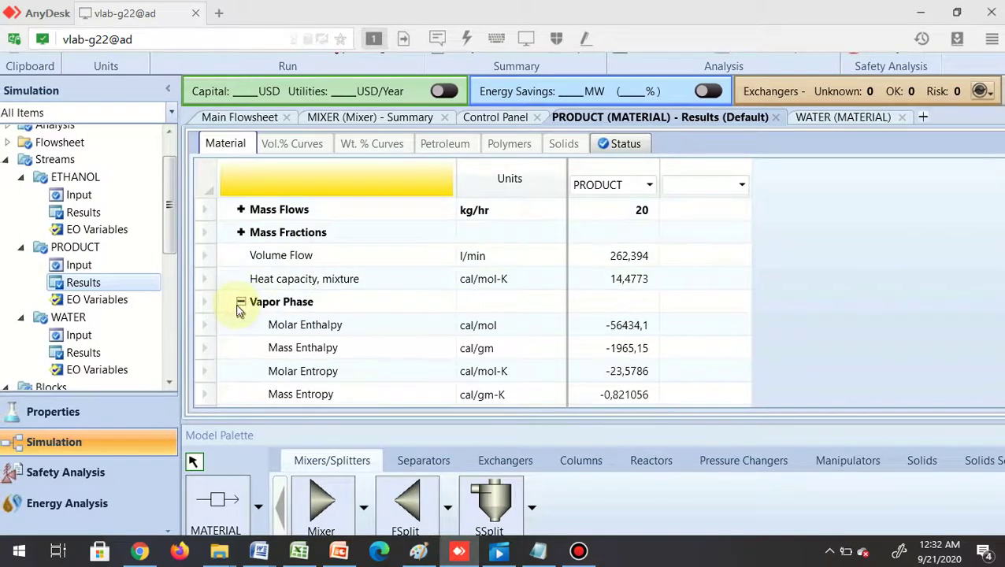
scroll(334, 326, down, 2)
scroll(333, 331, down, 1)
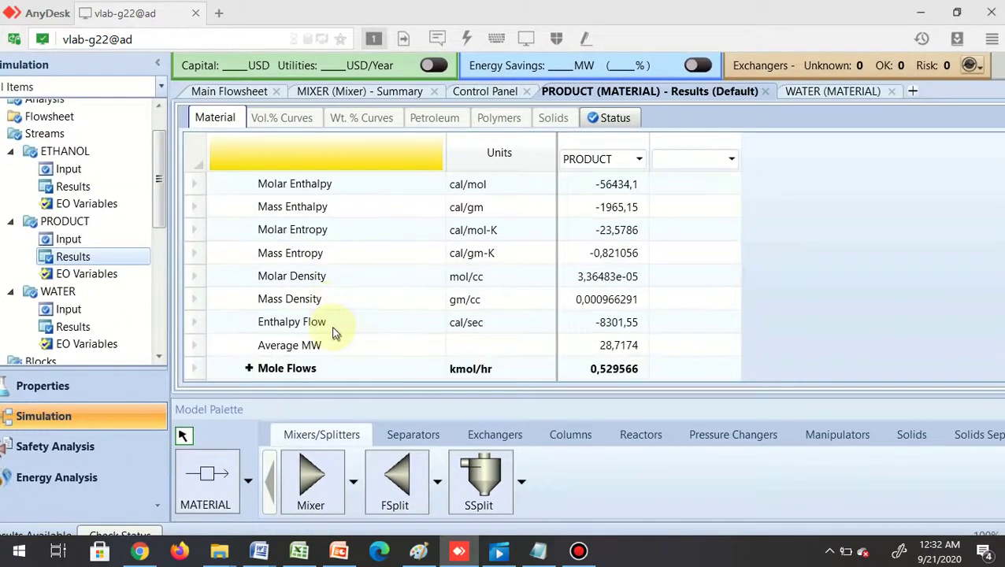
Step: Check the WATER and ETHANOL mass fractions of the PRODUCT vapor phase, then collapse them again
scroll(331, 332, down, 2)
scroll(329, 328, down, 2)
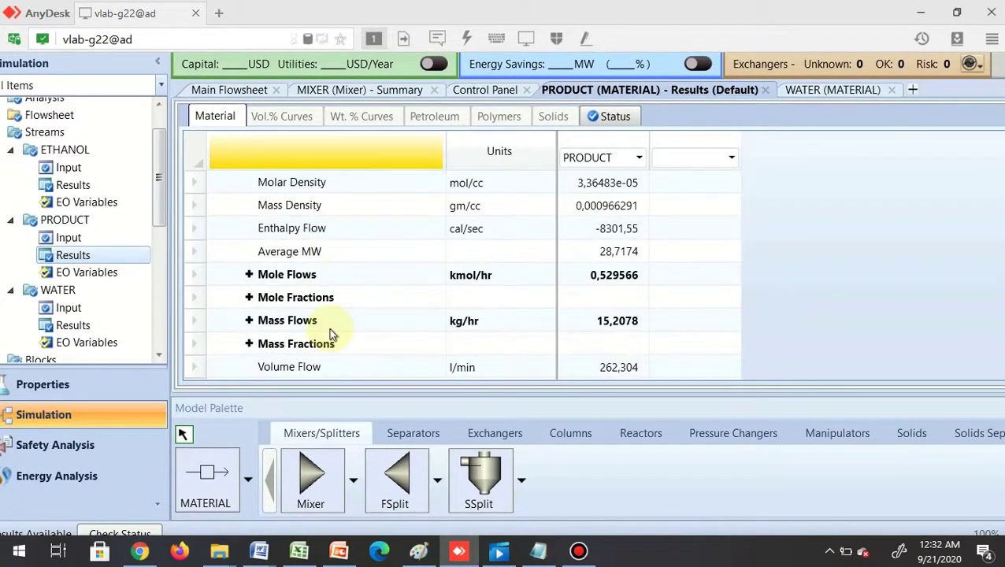
scroll(321, 333, down, 2)
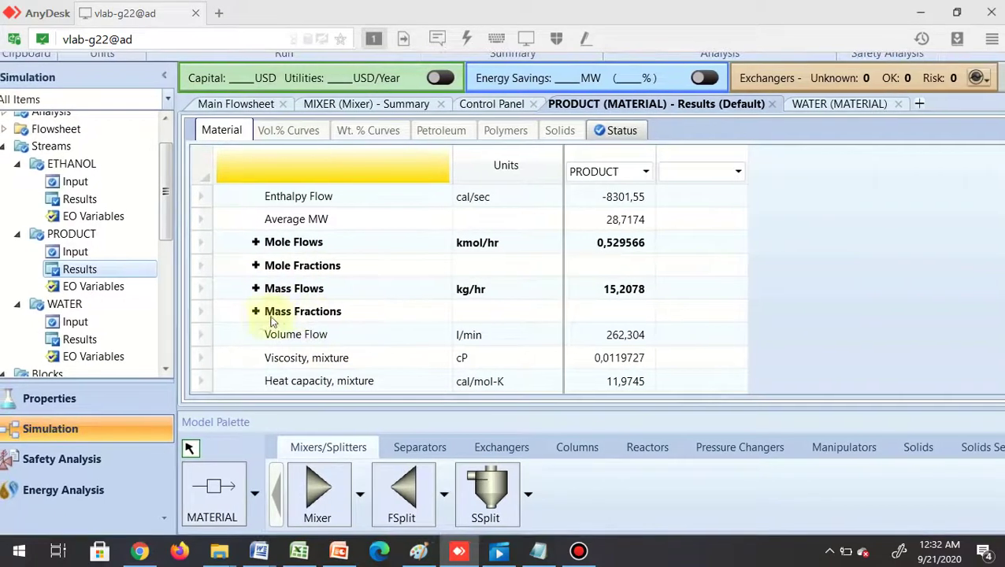
click(259, 312)
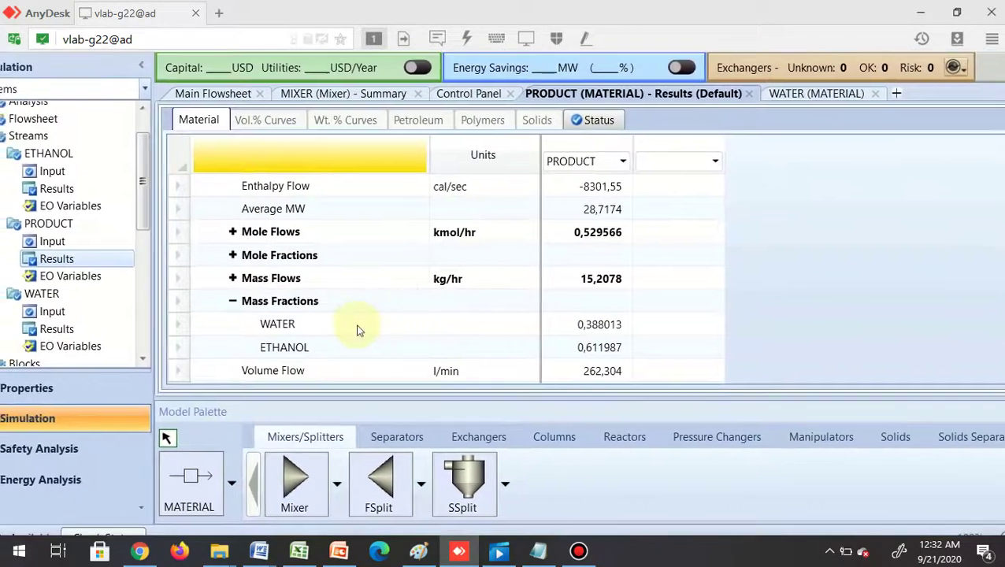
click(256, 315)
scroll(280, 330, down, 2)
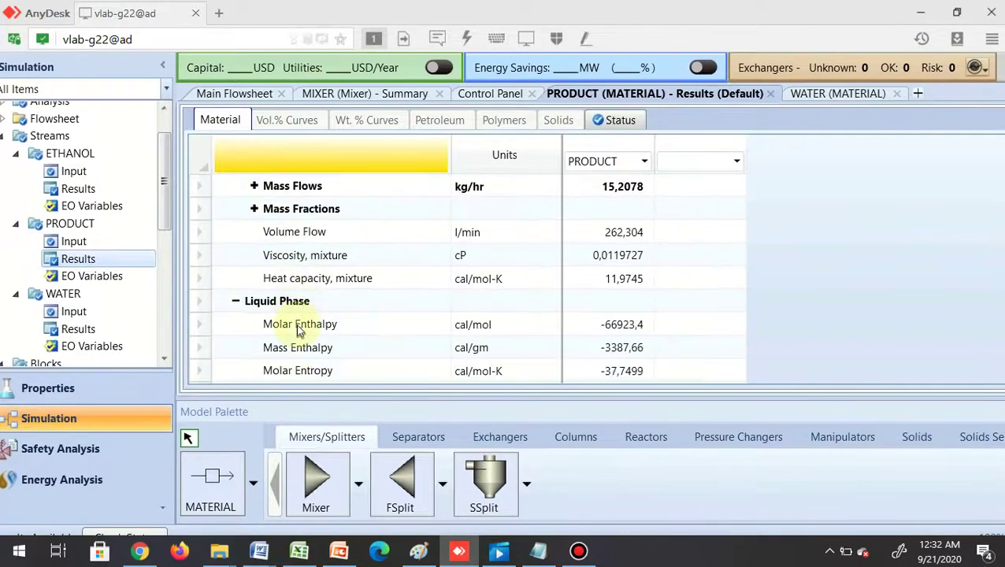
Step: Expand the mole fractions and mass fractions of the PRODUCT liquid phase to examine its composition
scroll(287, 320, down, 4)
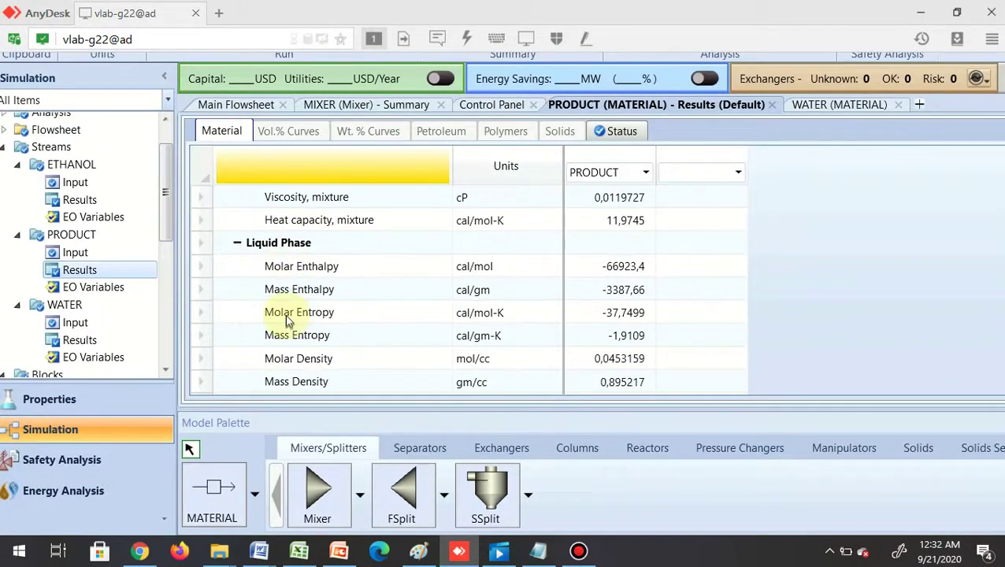
scroll(285, 318, down, 3)
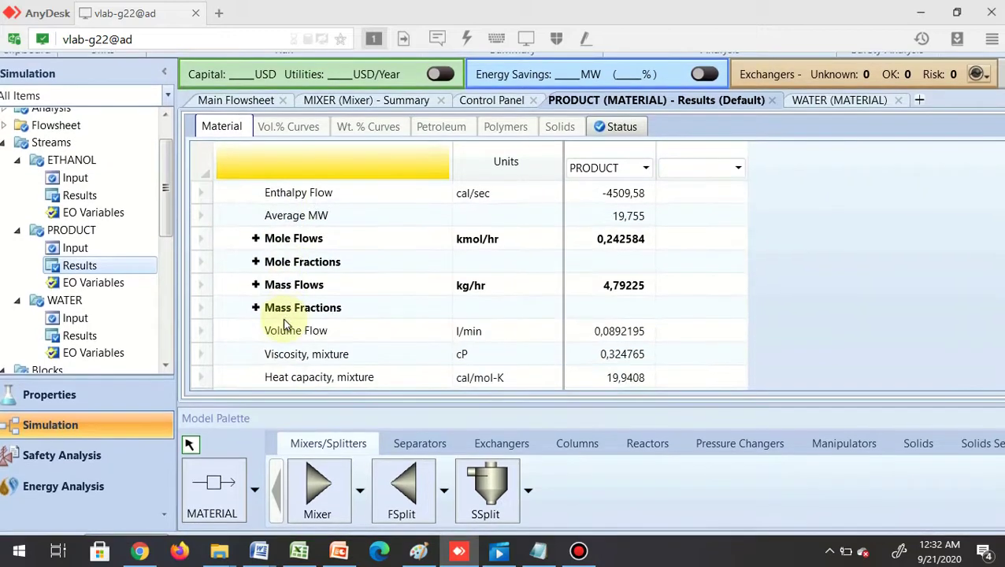
scroll(260, 319, down, 1)
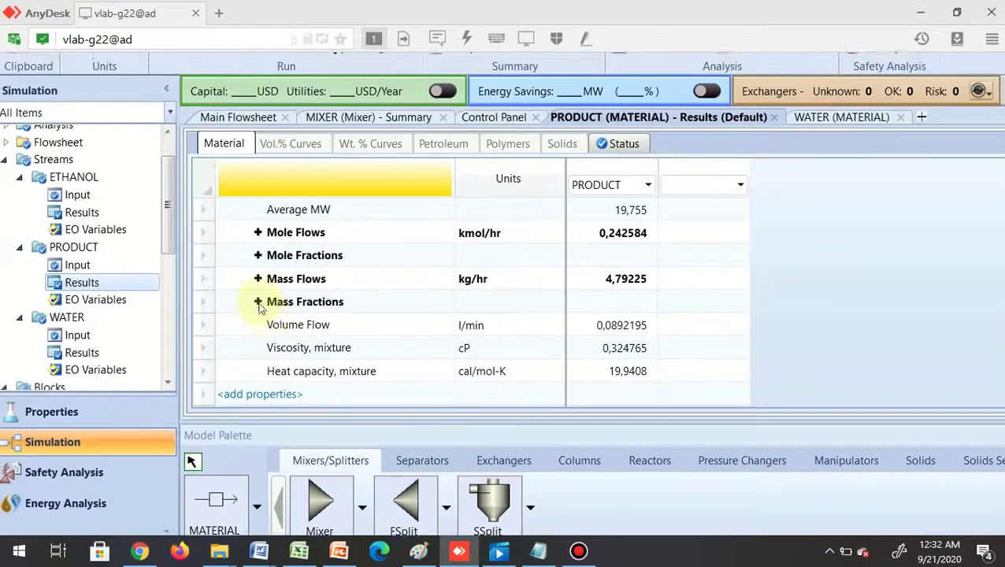
click(253, 281)
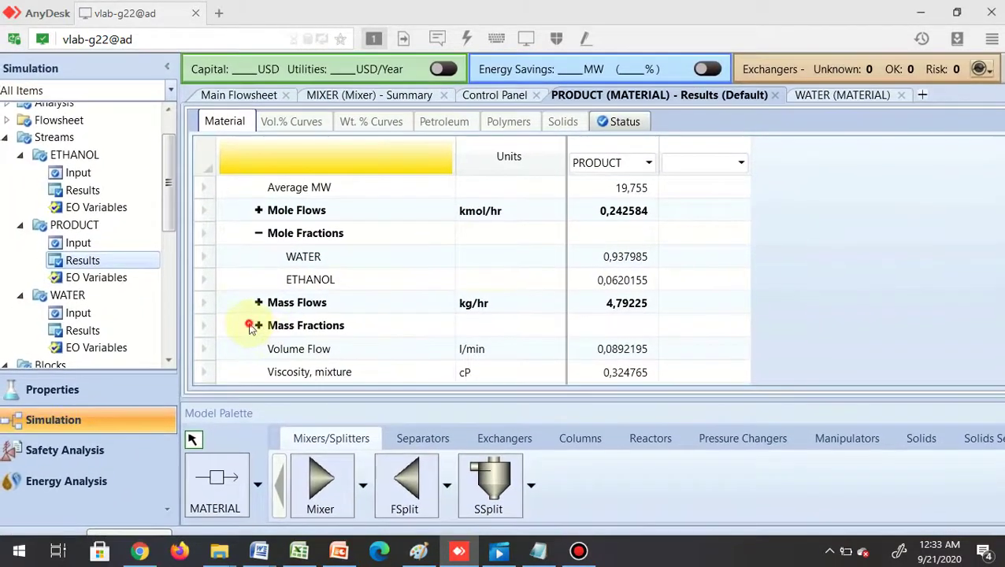
click(250, 326)
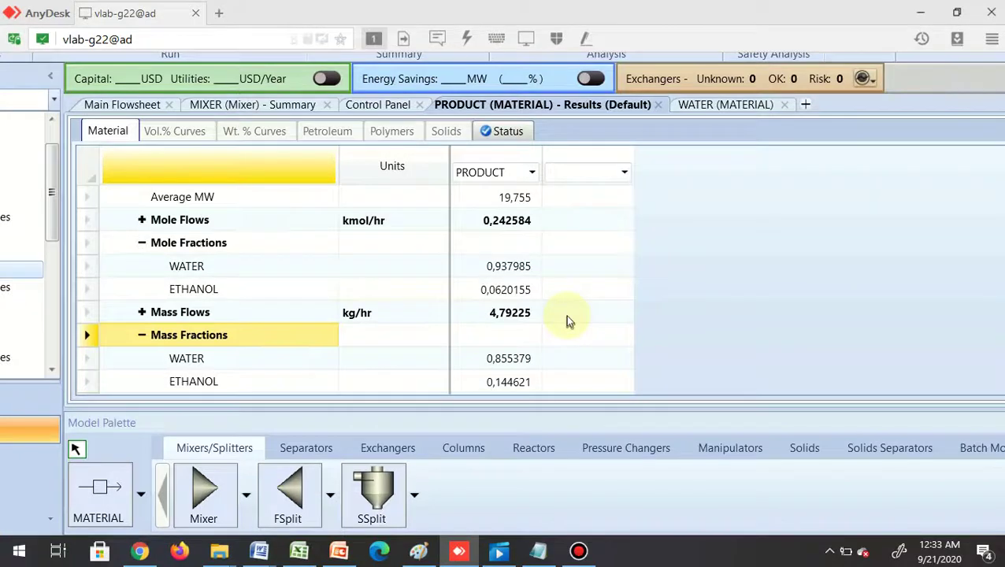
scroll(354, 316, down, 1)
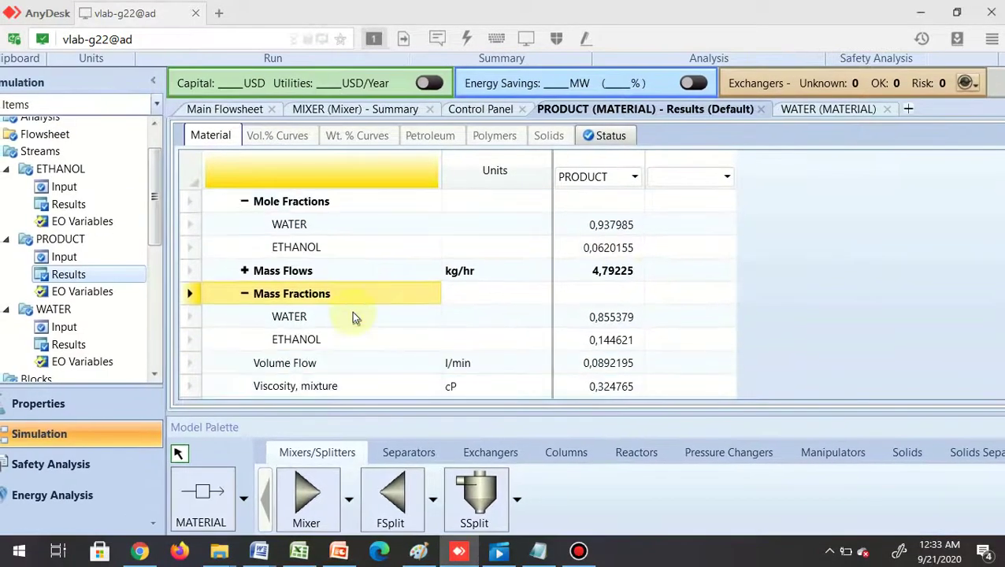
scroll(354, 317, down, 1)
Step: Return to the MIXED substream conditions of PRODUCT and check the mixture temperature value
scroll(354, 317, up, 6)
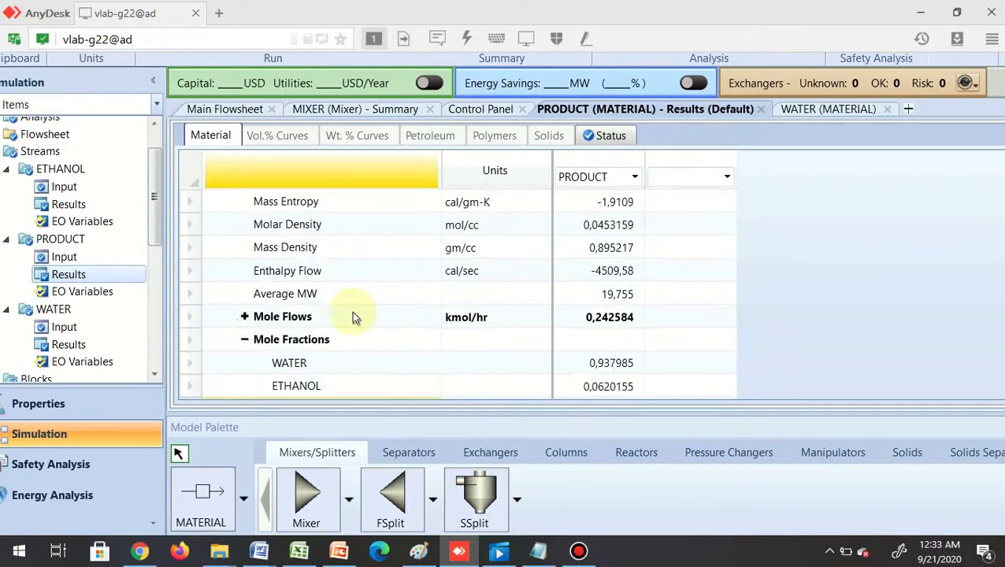
scroll(352, 317, up, 15)
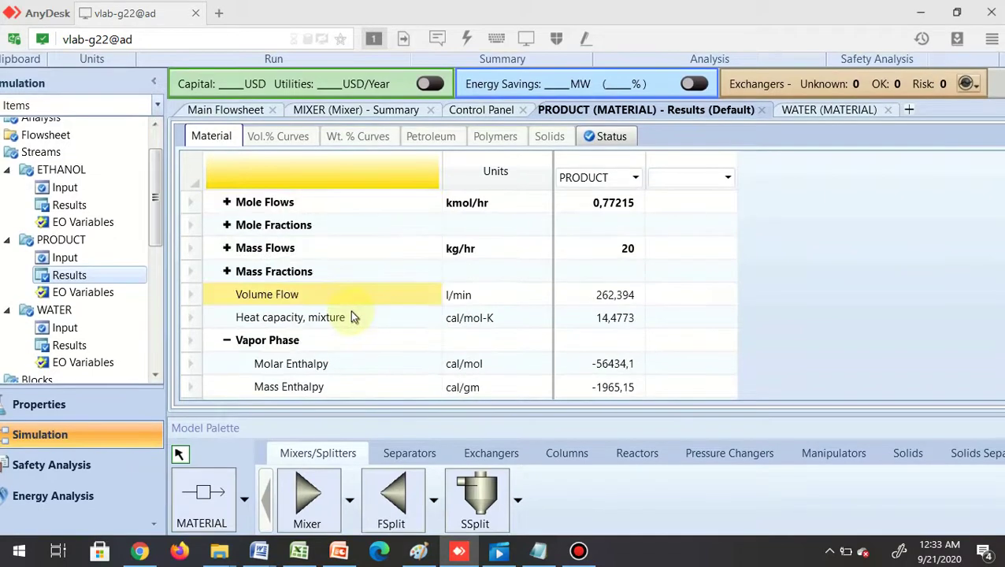
scroll(352, 310, up, 7)
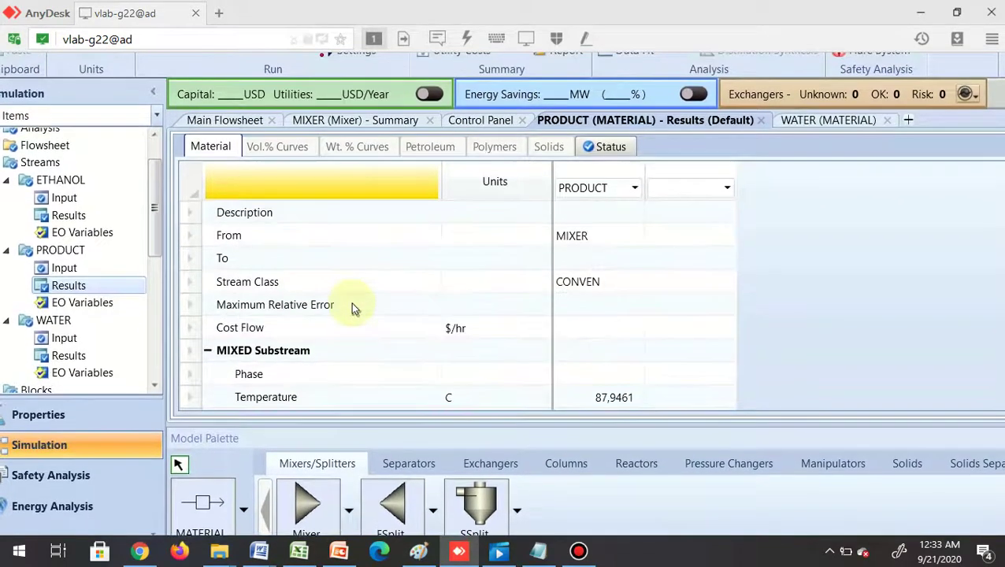
scroll(351, 307, down, 1)
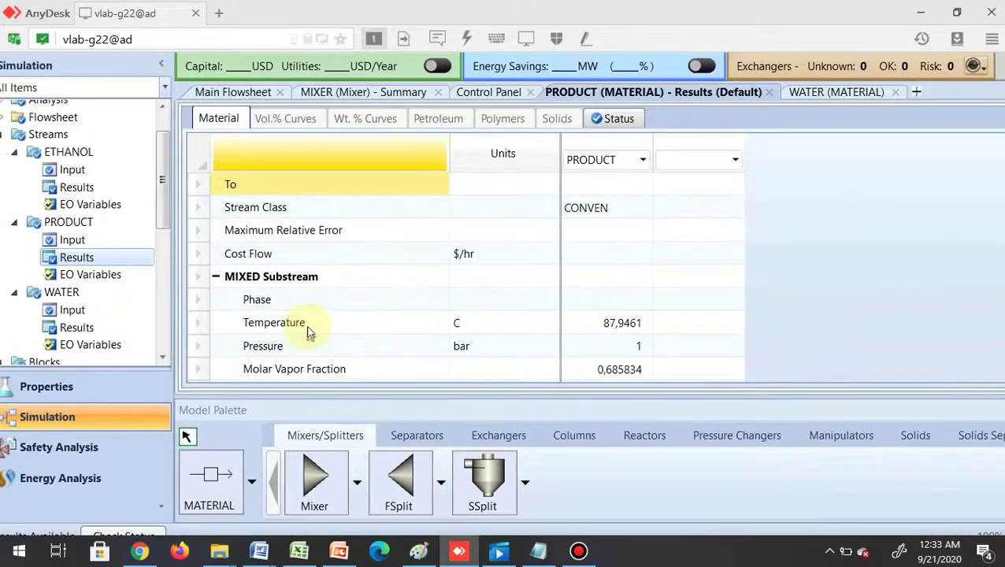
click(287, 354)
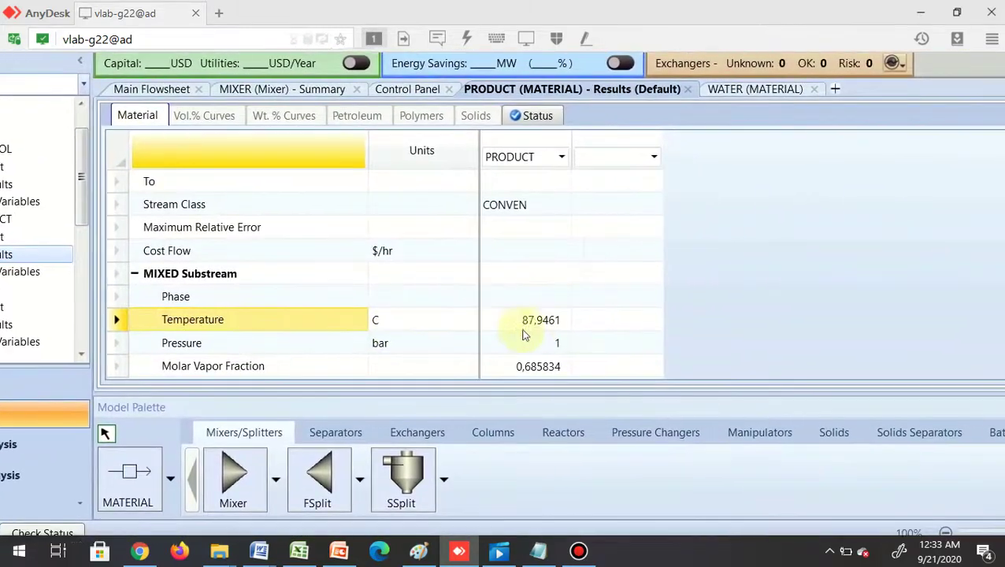
scroll(455, 327, down, 2)
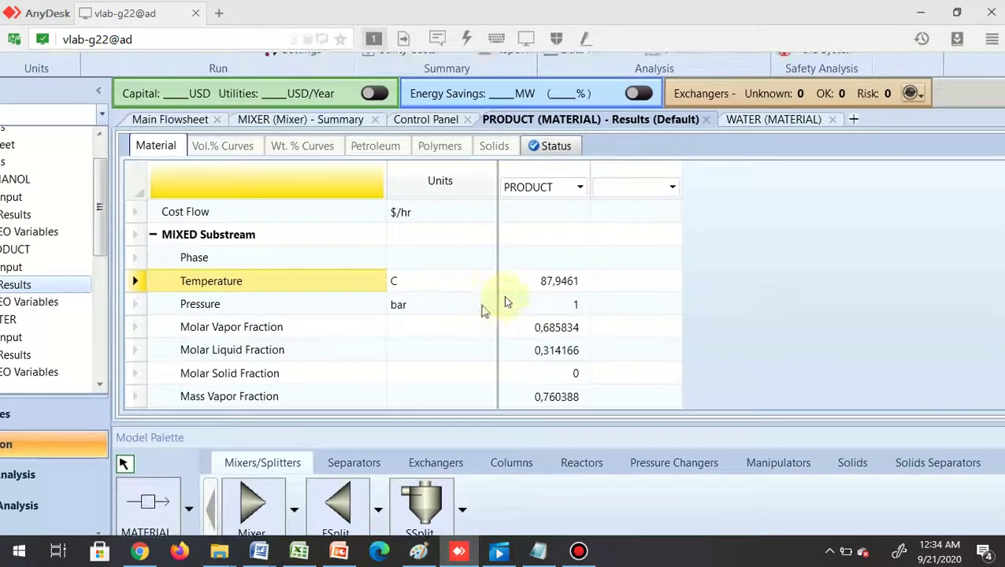
click(521, 296)
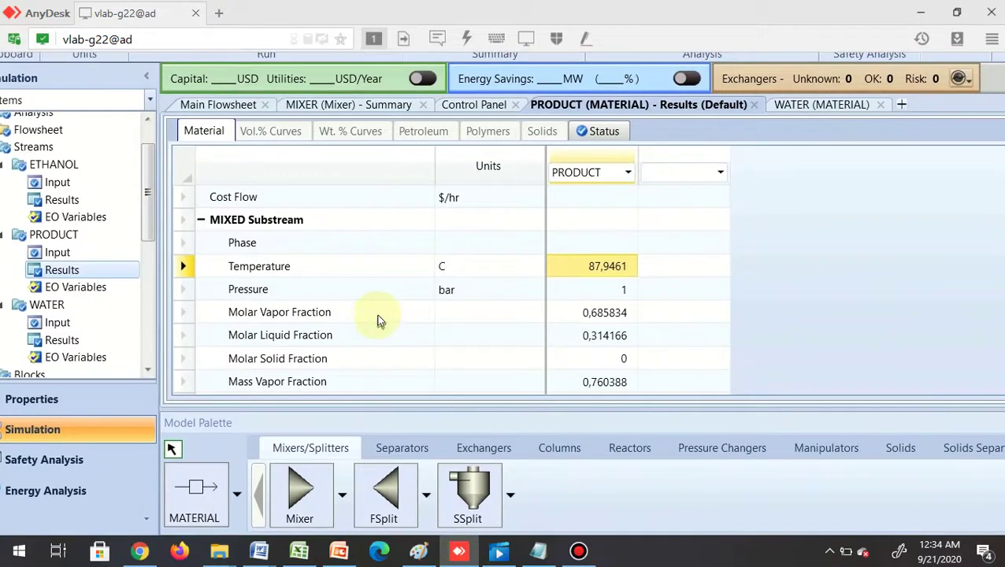
Step: Look over the overall PRODUCT flows and conditions once more and switch to the Properties environment
scroll(376, 321, down, 4)
scroll(377, 321, down, 4)
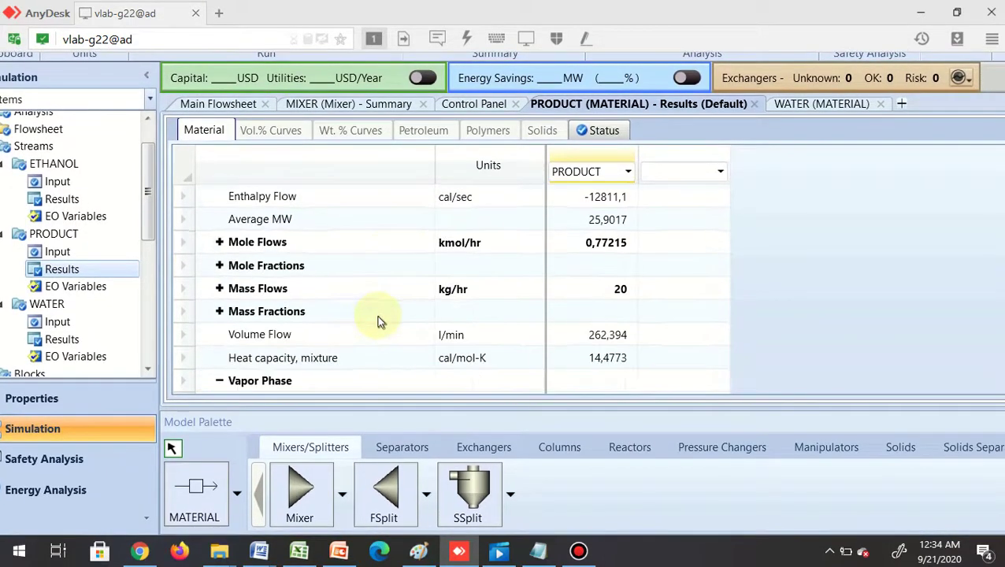
scroll(377, 321, up, 1)
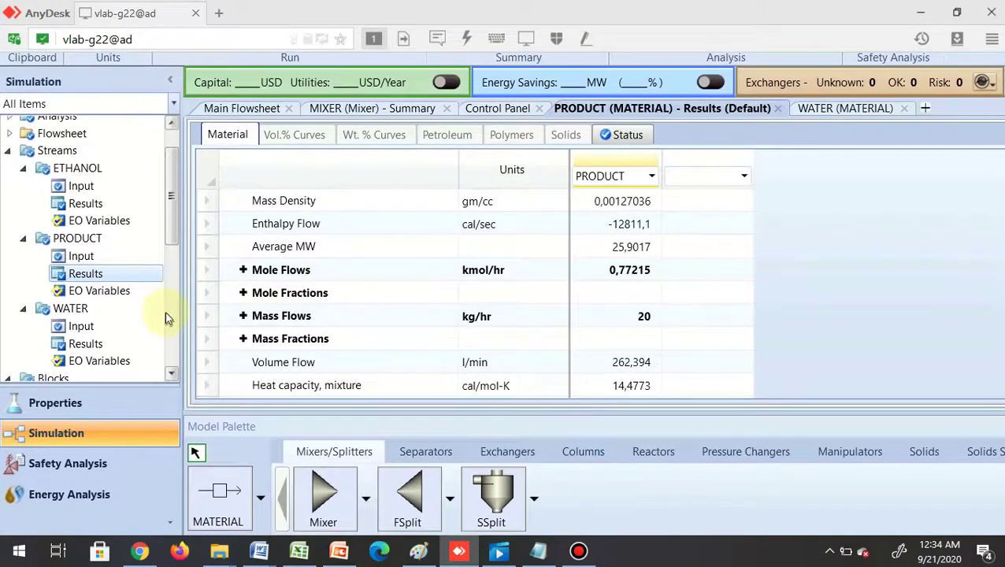
scroll(165, 312, down, 2)
scroll(167, 314, up, 3)
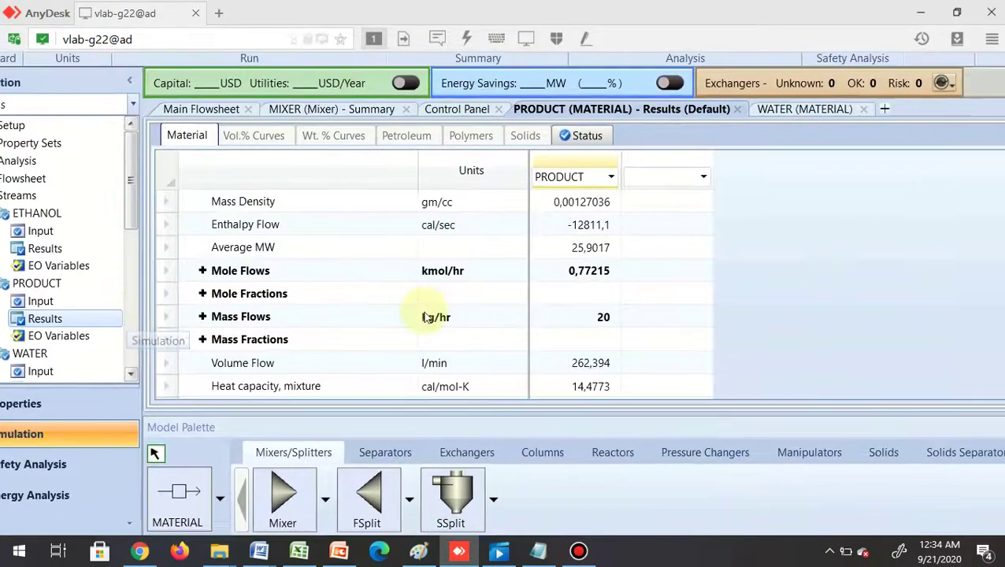
scroll(422, 315, up, 5)
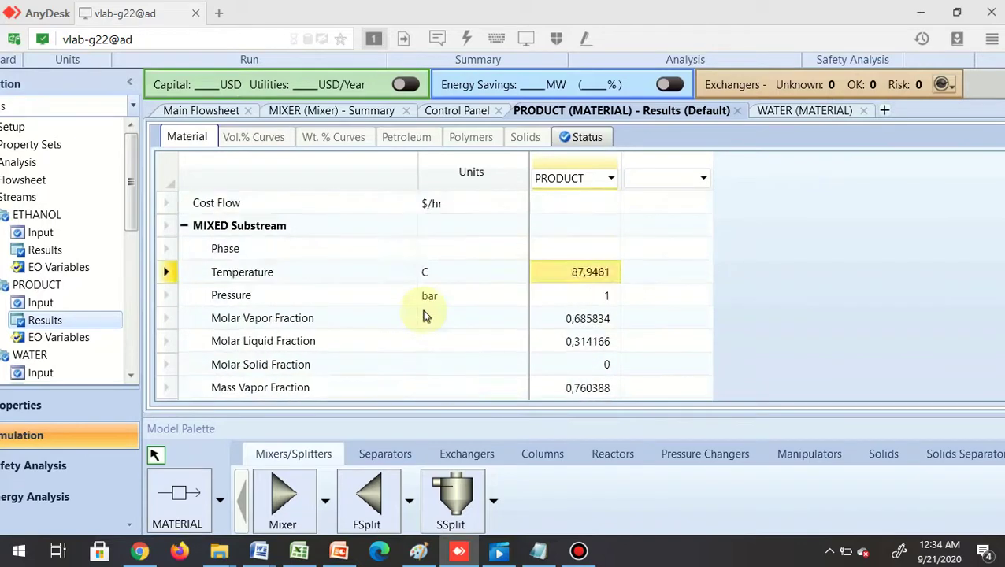
scroll(422, 310, up, 2)
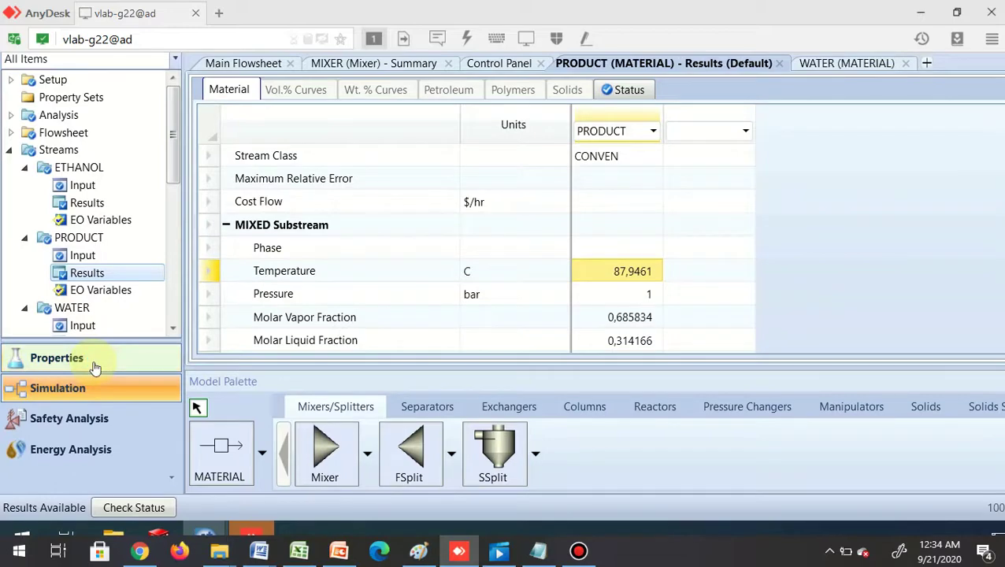
click(93, 365)
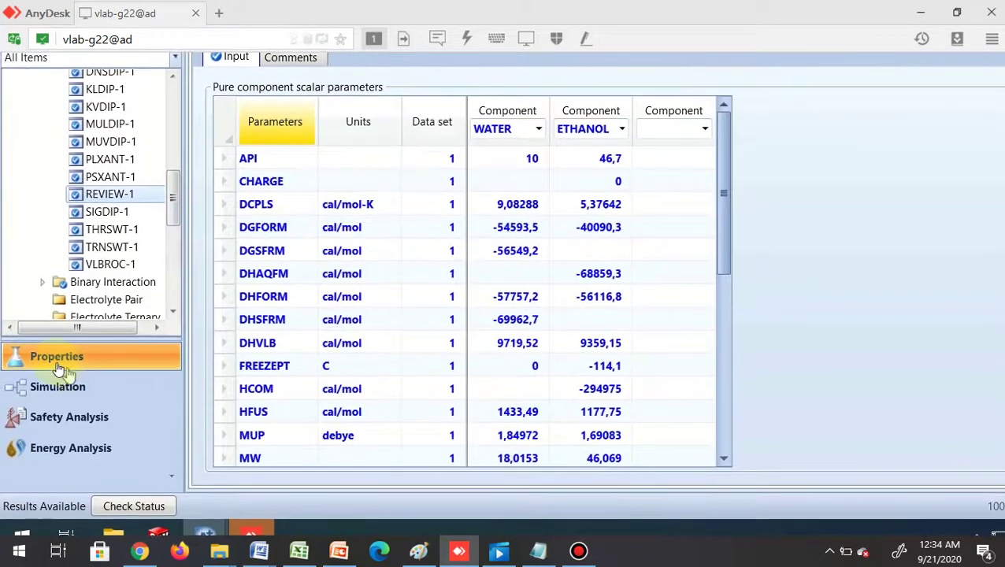
Step: Open the global Methods settings in the Properties environment and set the base method to IDEAL
scroll(134, 252, up, 7)
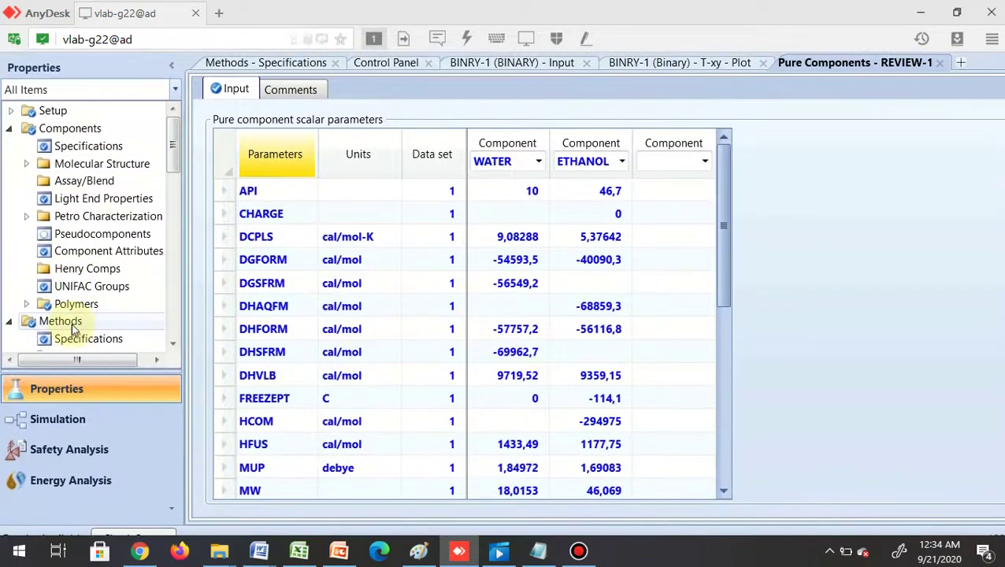
click(66, 323)
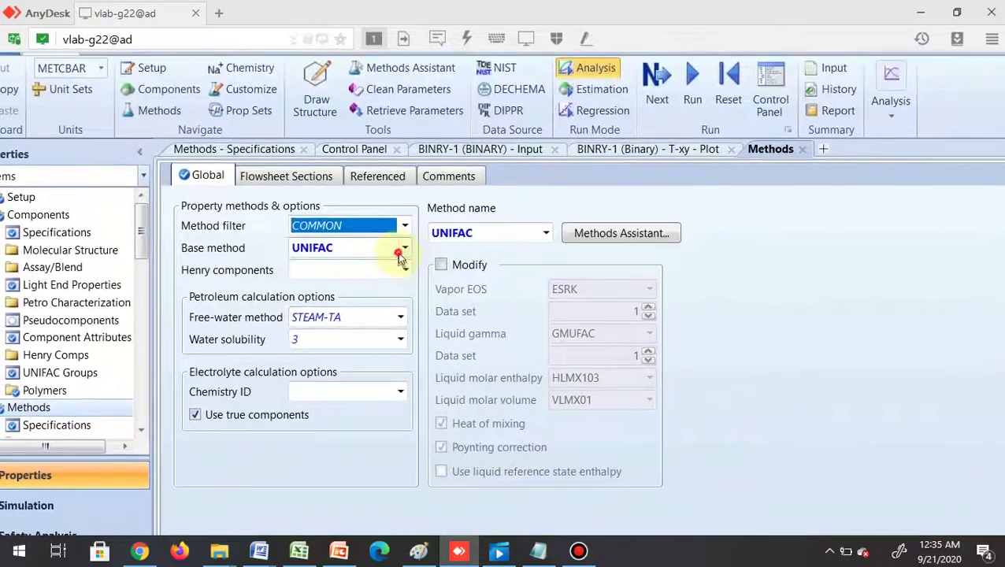
click(404, 252)
click(386, 270)
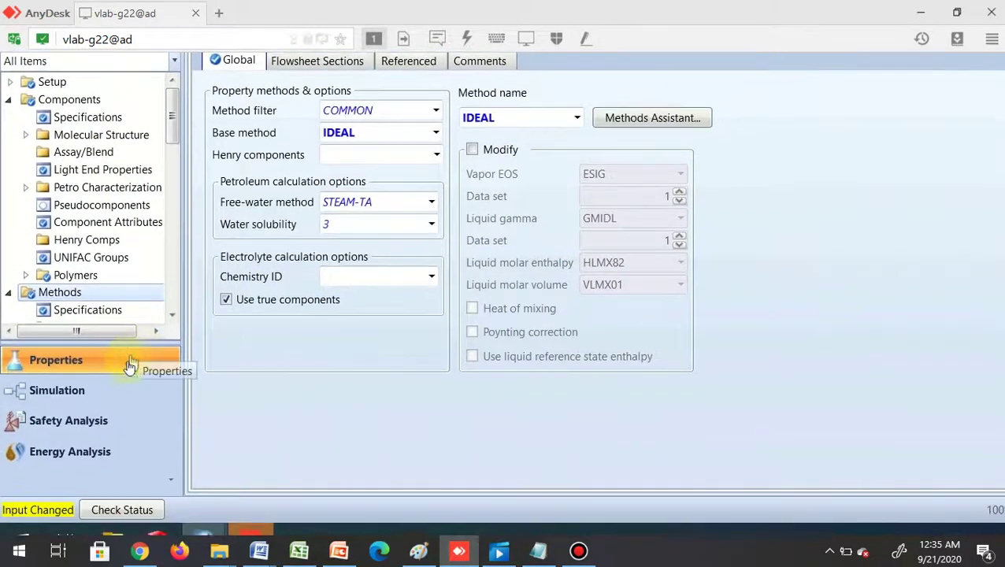
Step: Return to the Simulation environment, check the PRODUCT mixture temperature from the previous run, and rerun the simulation
click(66, 384)
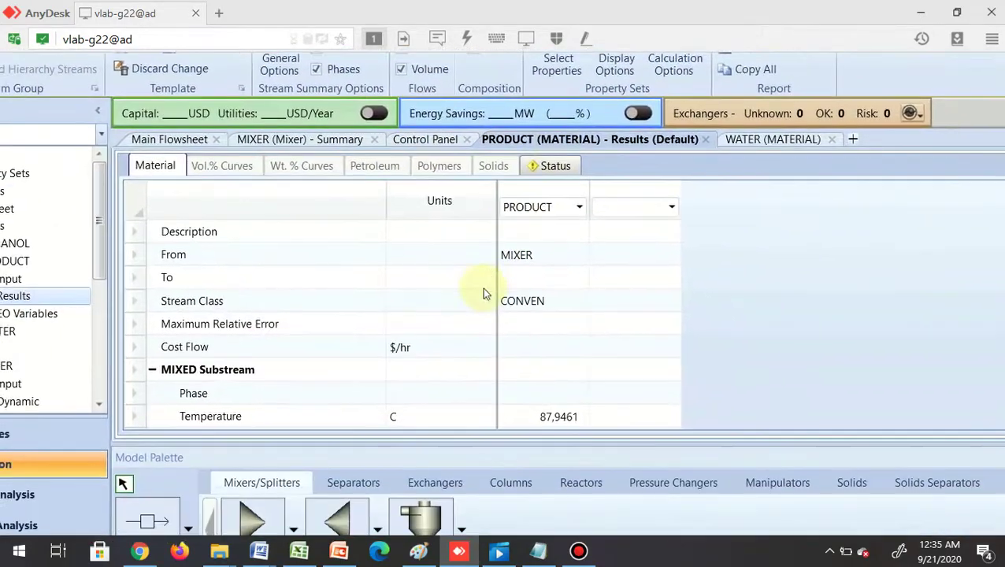
scroll(480, 288, down, 3)
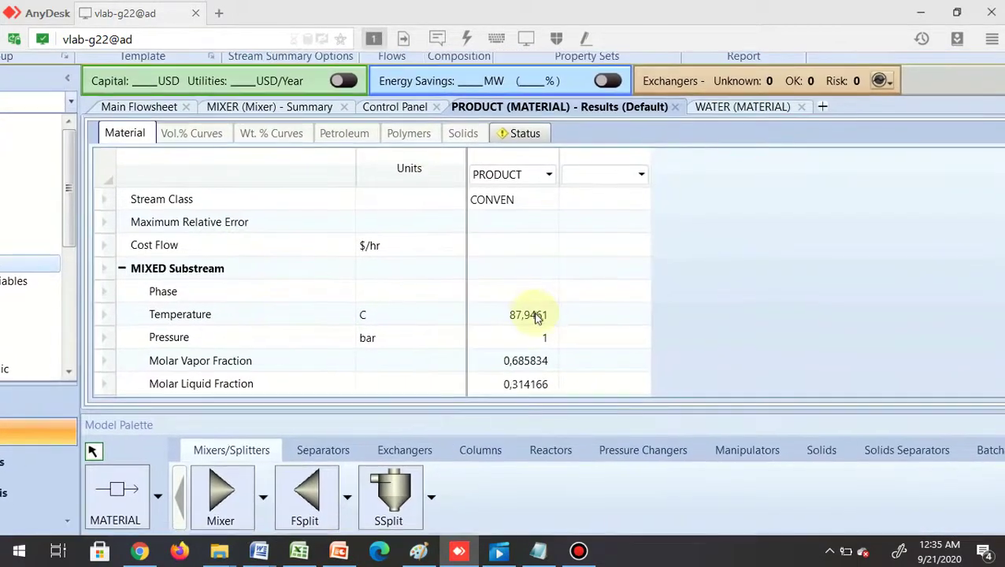
click(535, 315)
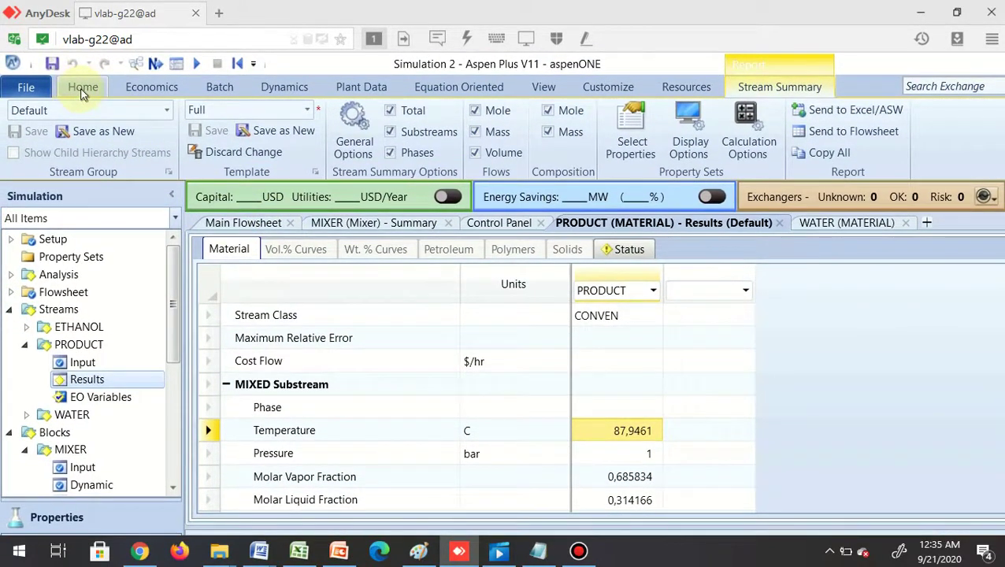
click(83, 90)
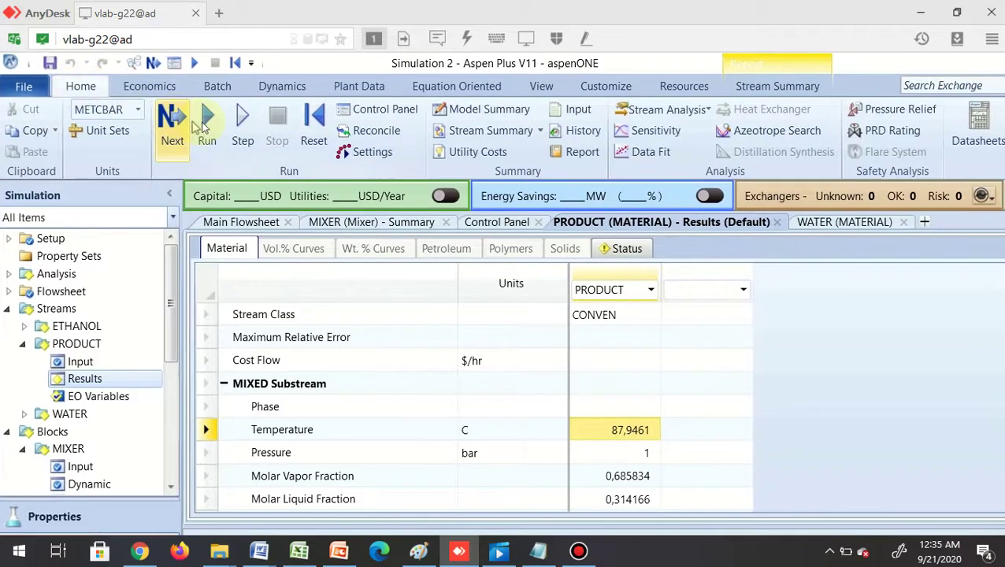
click(204, 126)
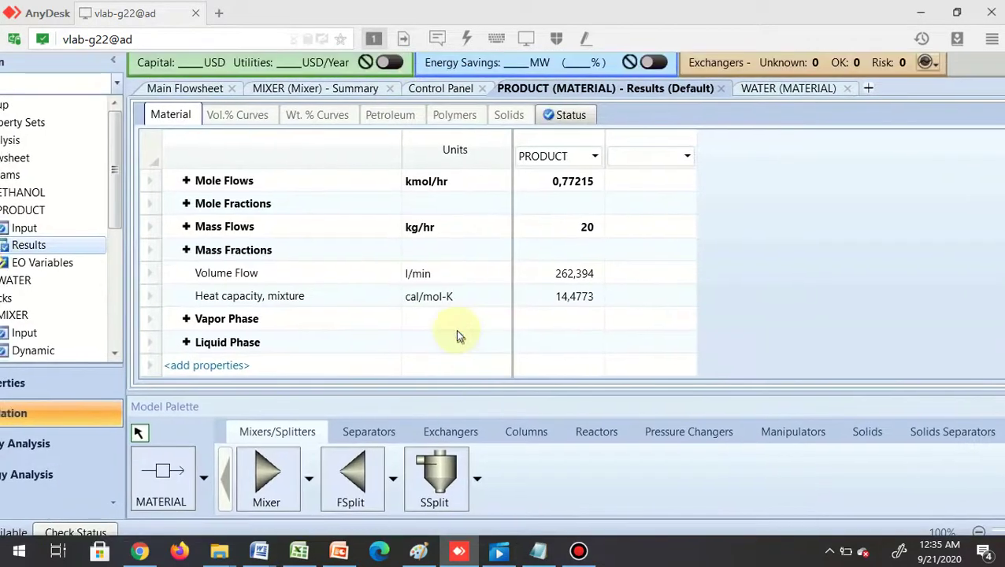
Step: Examine the recalculated PRODUCT flows, MIXED substream temperature, pressure and molar vapor and liquid fractions
scroll(454, 329, up, 8)
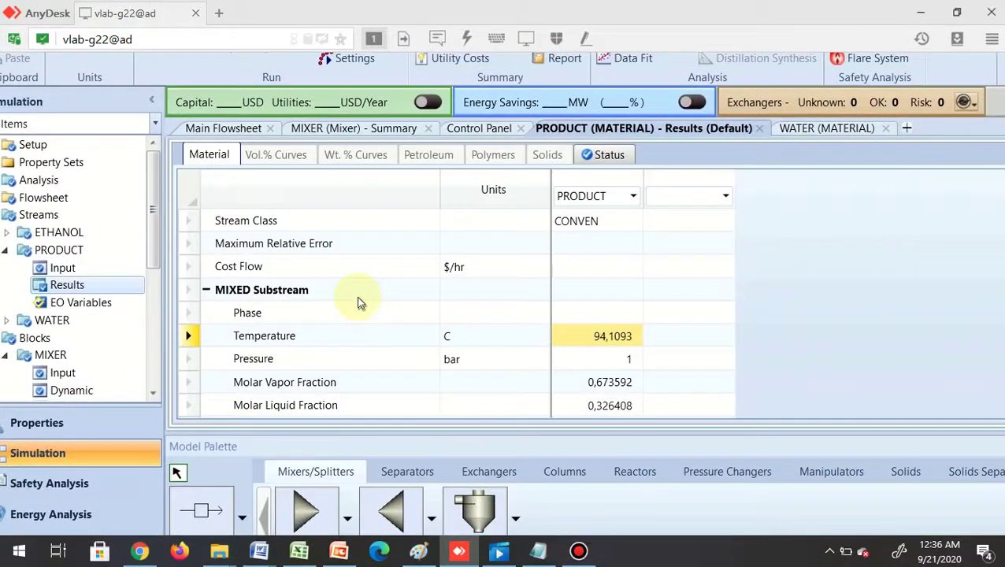
scroll(356, 293, up, 1)
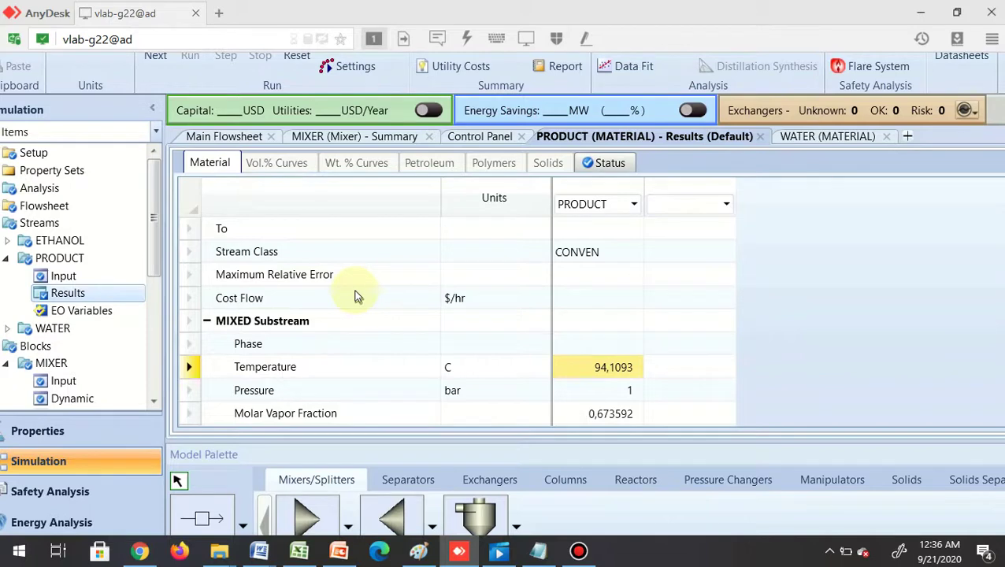
scroll(354, 296, down, 2)
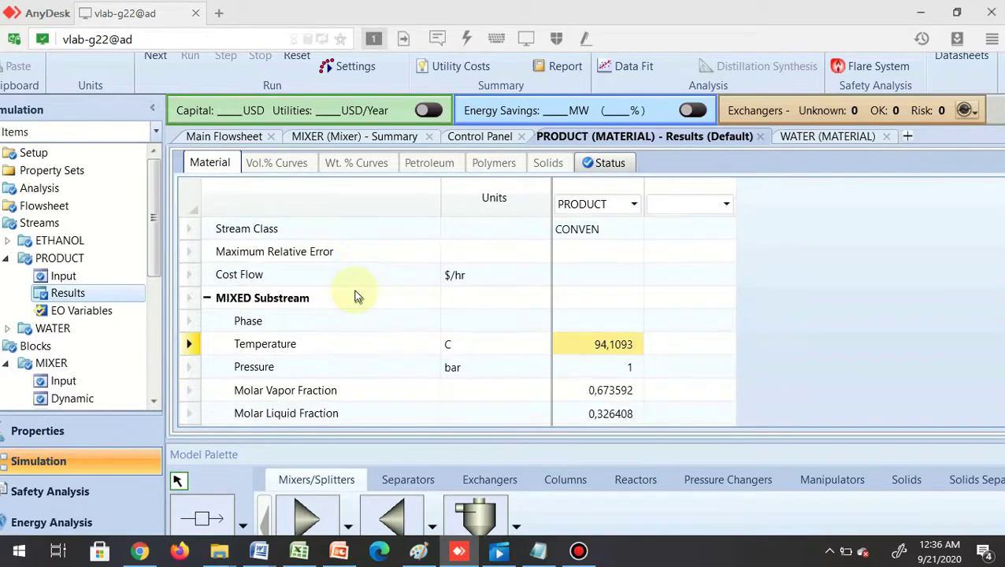